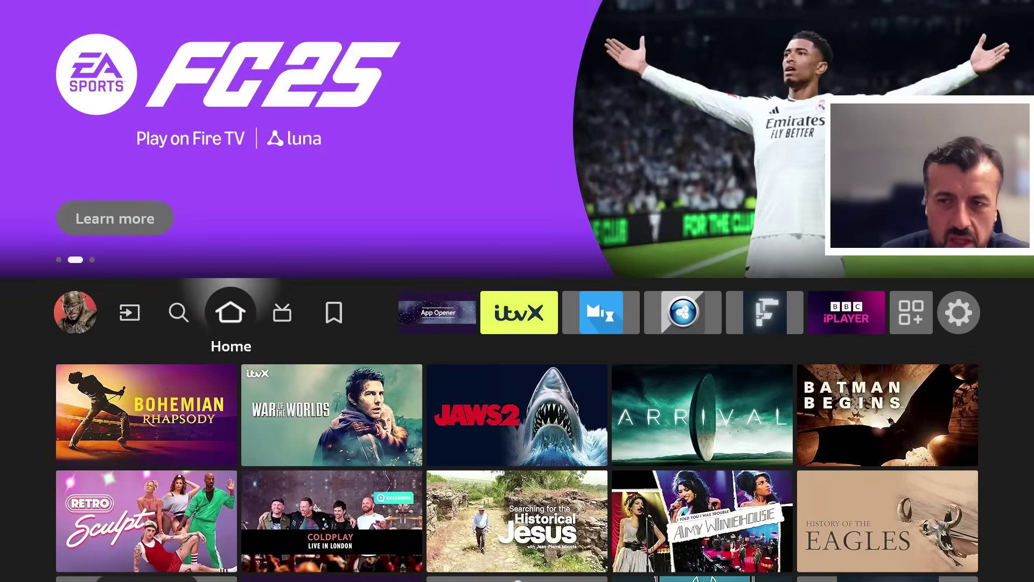
# - Scroll down past the recommended and sponsored rows to Sponsored: Entertainment, then move onto Twitch
pyautogui.press('Down')
pyautogui.press('Down')
pyautogui.press('Down')
pyautogui.press('Down')
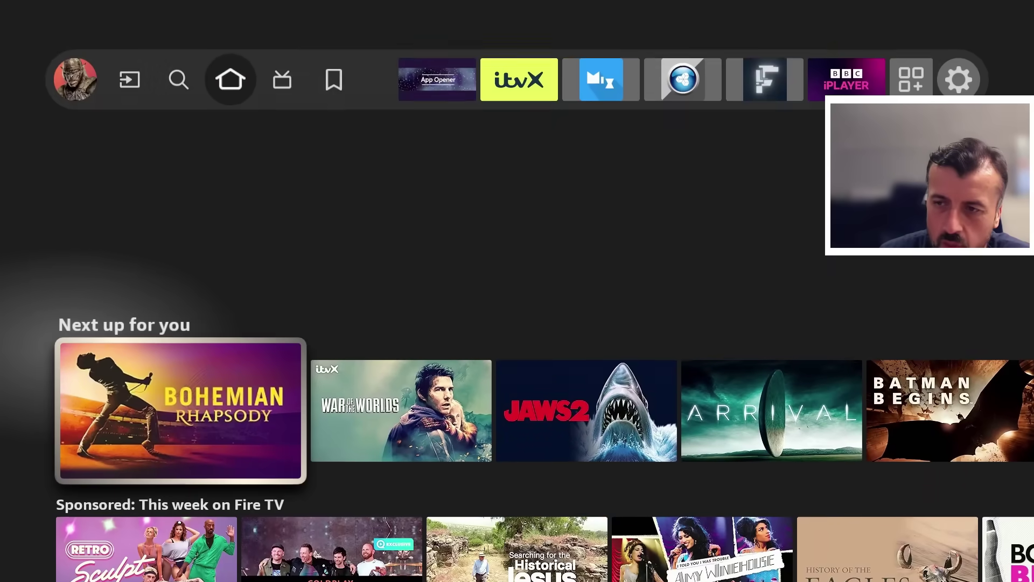
pyautogui.press('Down')
pyautogui.press('Down')
pyautogui.press('Down')
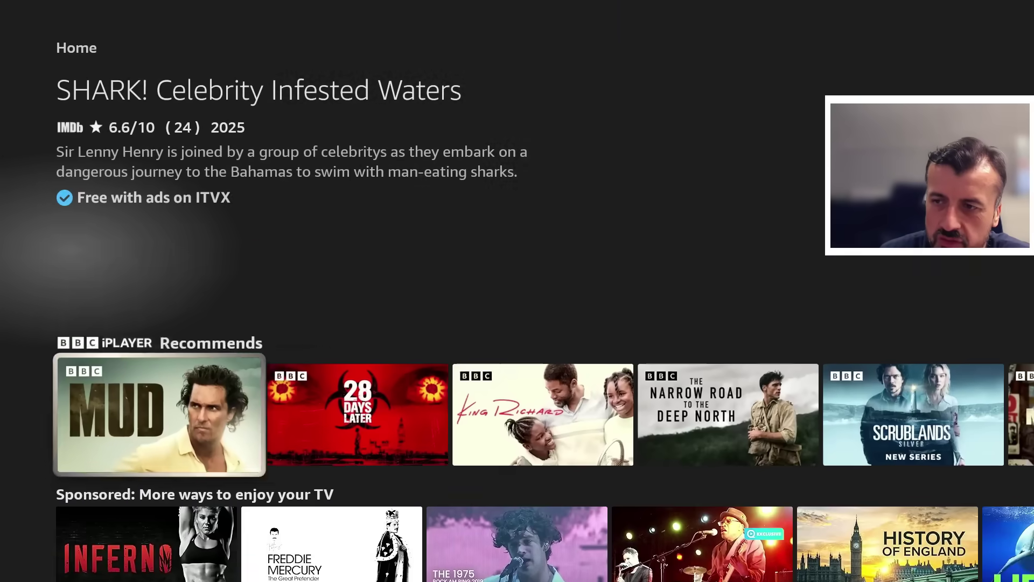
pyautogui.press('Down')
pyautogui.press('Down')
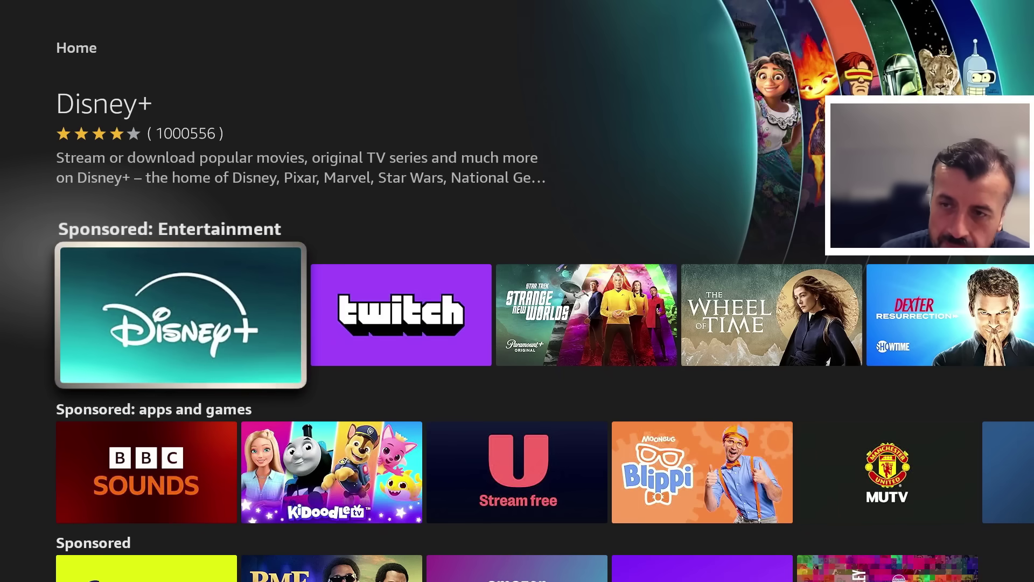
pyautogui.press('Right')
pyautogui.press('Right')
pyautogui.press('Right')
pyautogui.press('Right')
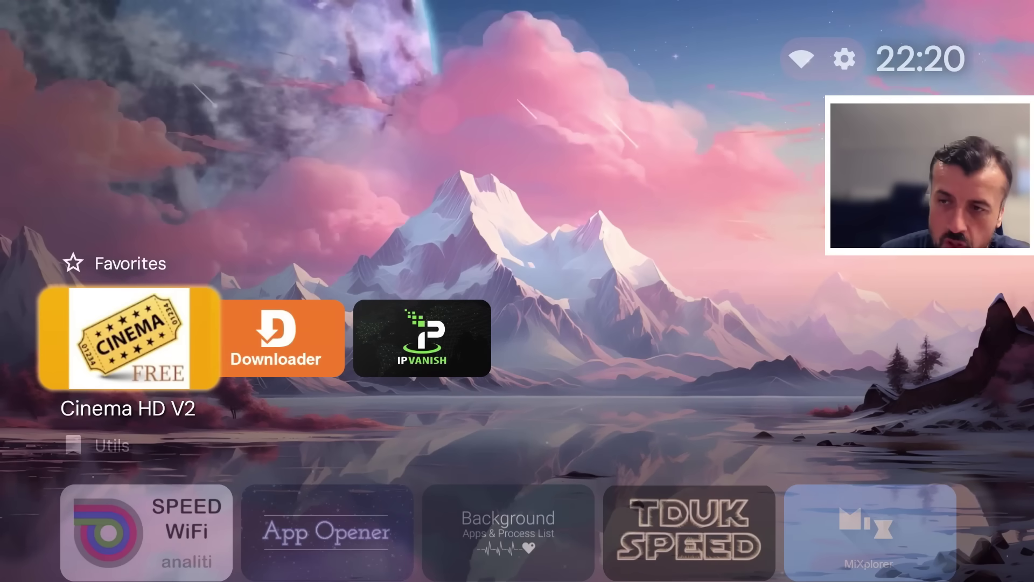
pyautogui.press('Down')
pyautogui.press('Right')
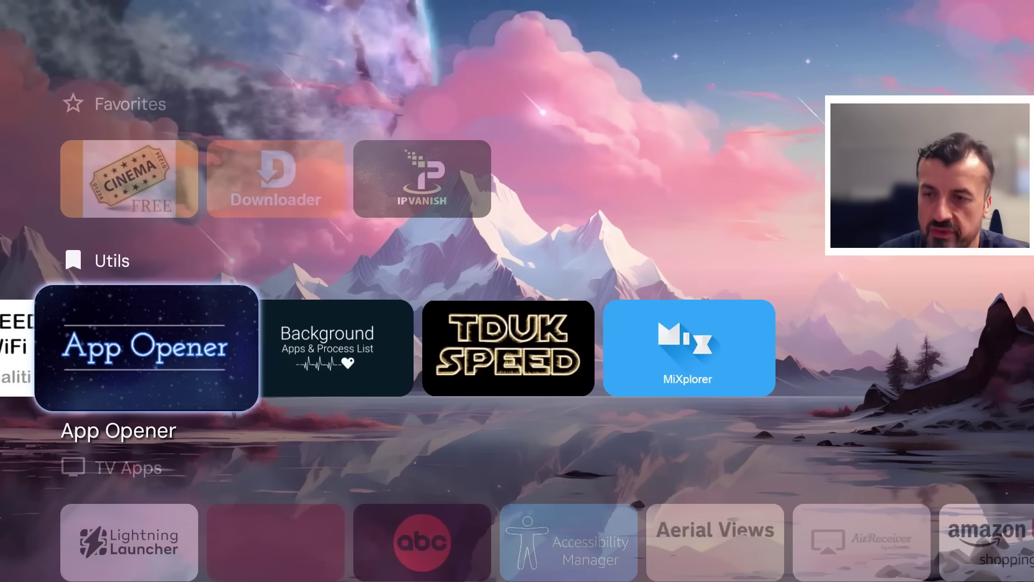
pyautogui.press('Down')
pyautogui.press('Up')
pyautogui.press('Up')
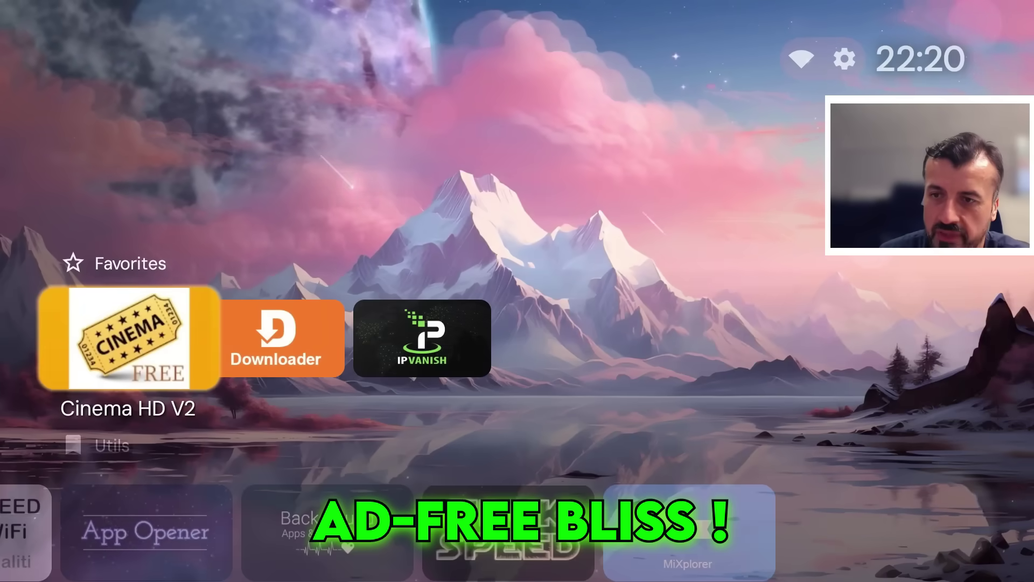
pyautogui.press('Down')
pyautogui.press('Down')
pyautogui.press('Up')
pyautogui.press('Up')
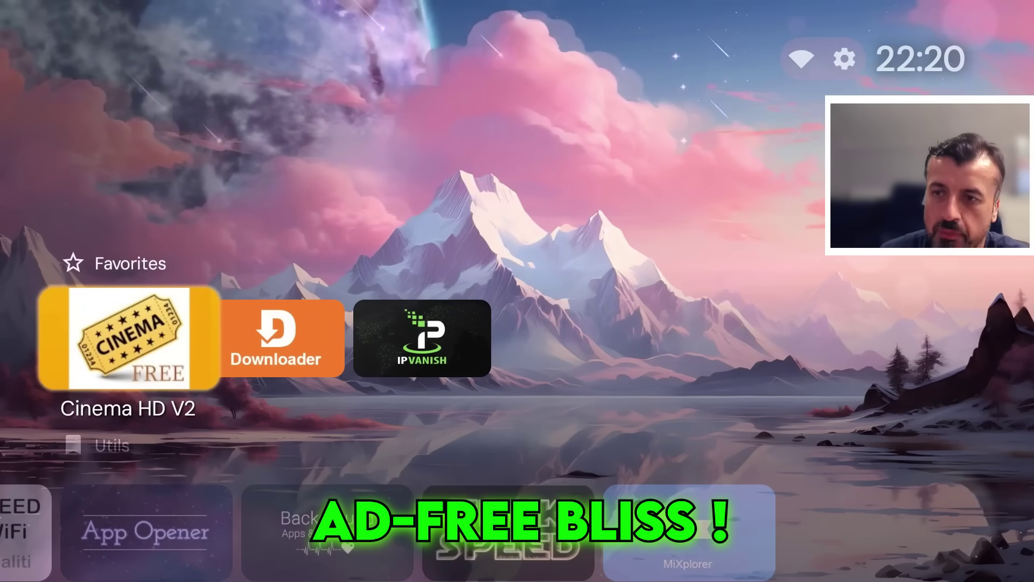
pyautogui.press('Down')
pyautogui.press('Down')
pyautogui.press('Right')
pyautogui.press('Right')
pyautogui.press('Right')
pyautogui.press('Right')
pyautogui.press('Right')
pyautogui.press('Right')
pyautogui.press('Right')
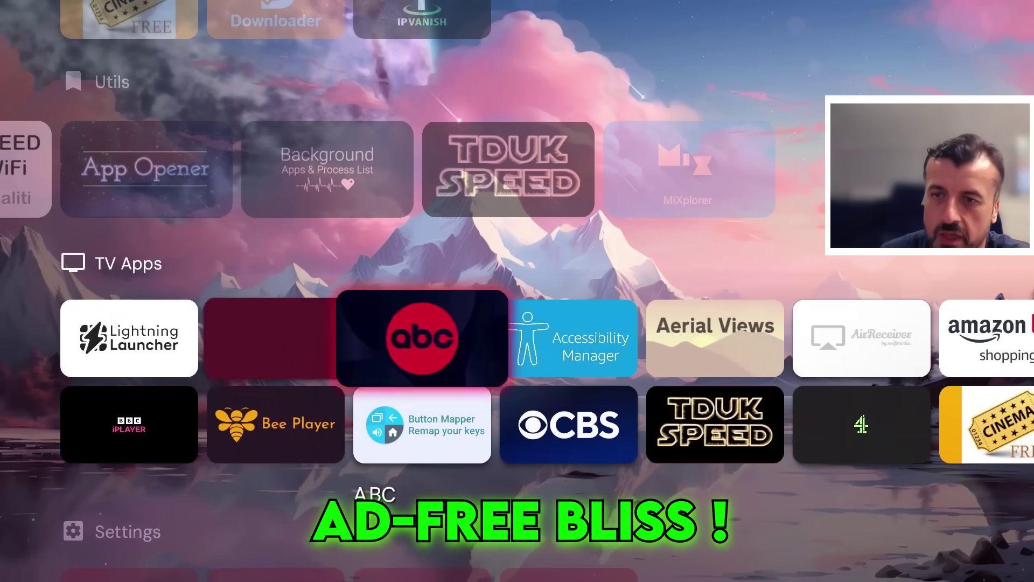
pyautogui.press('Up')
pyautogui.press('Up')
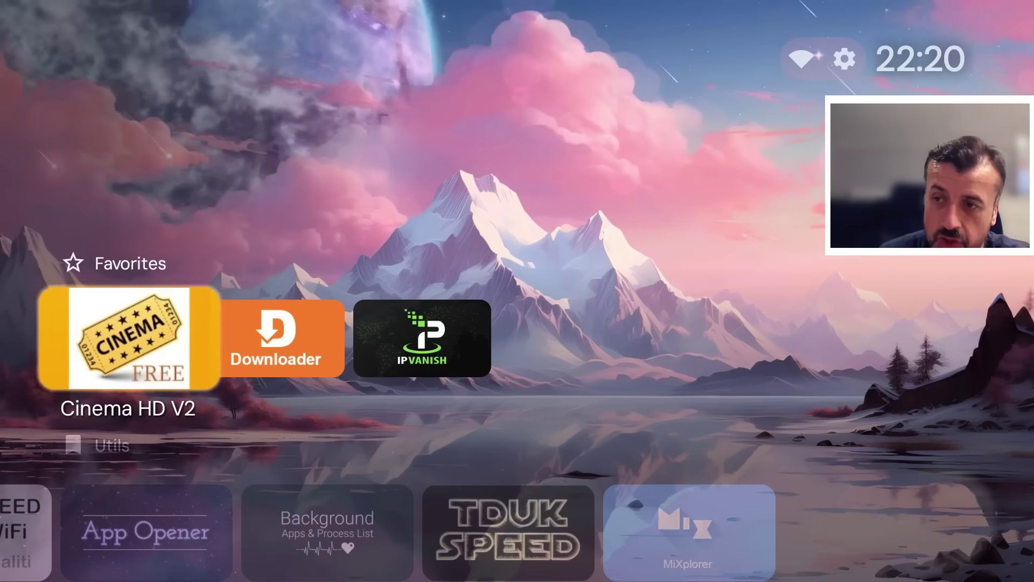
pyautogui.press('Right')
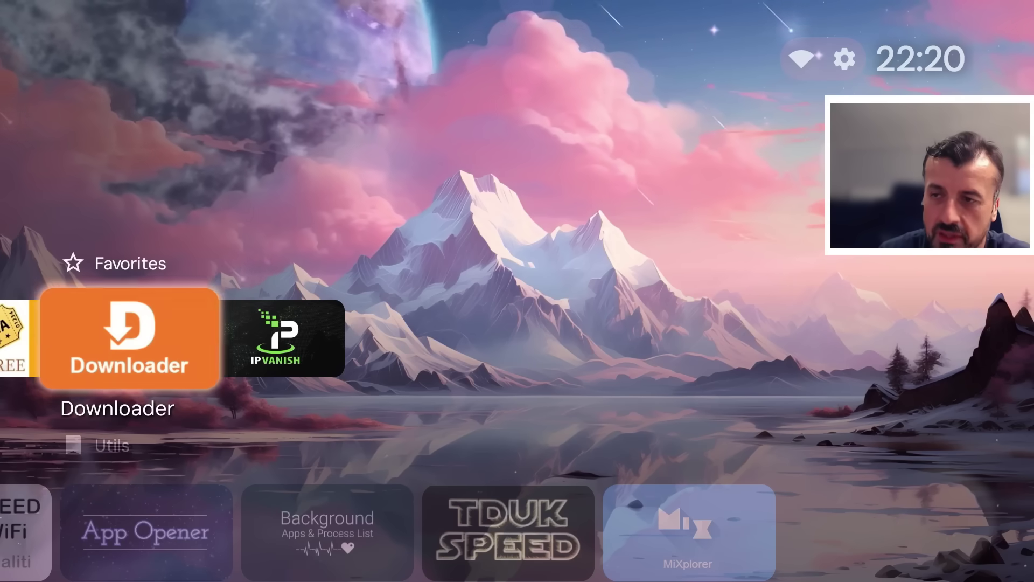
pyautogui.press('Left')
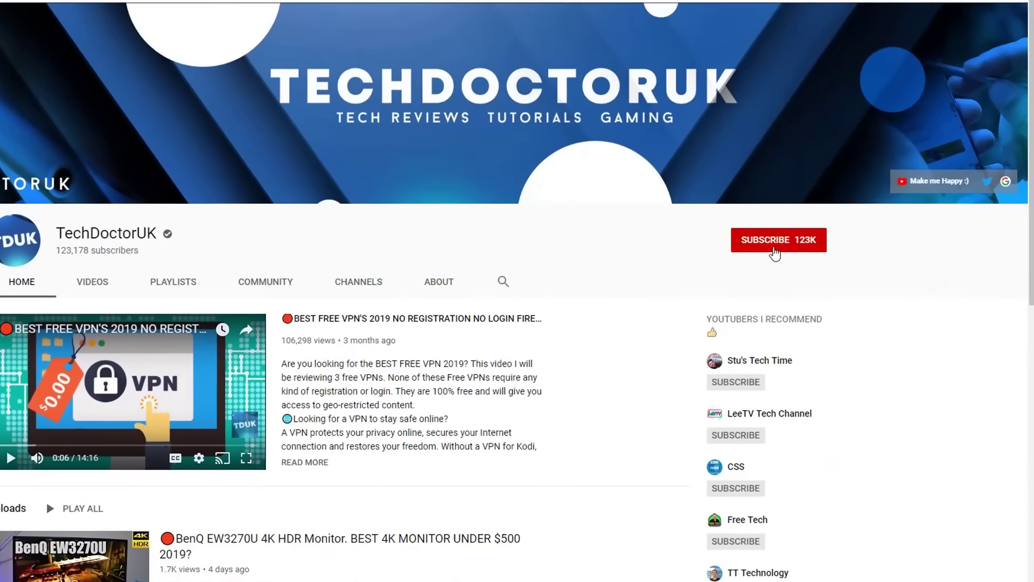
# - Subscribe to the TechDoctorUK channel and turn on notifications for all new videos
pyautogui.click(801, 228)
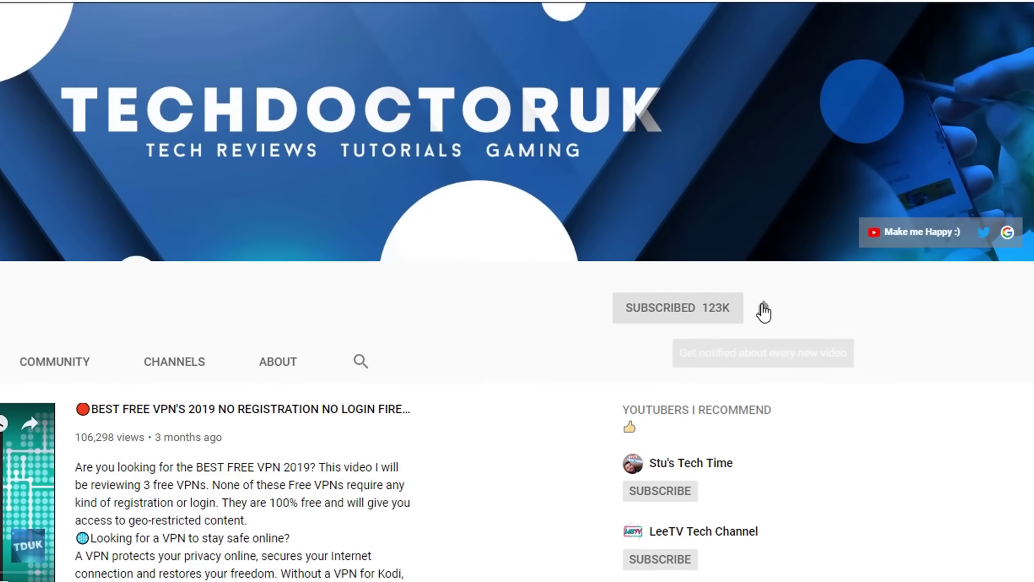
pyautogui.click(782, 284)
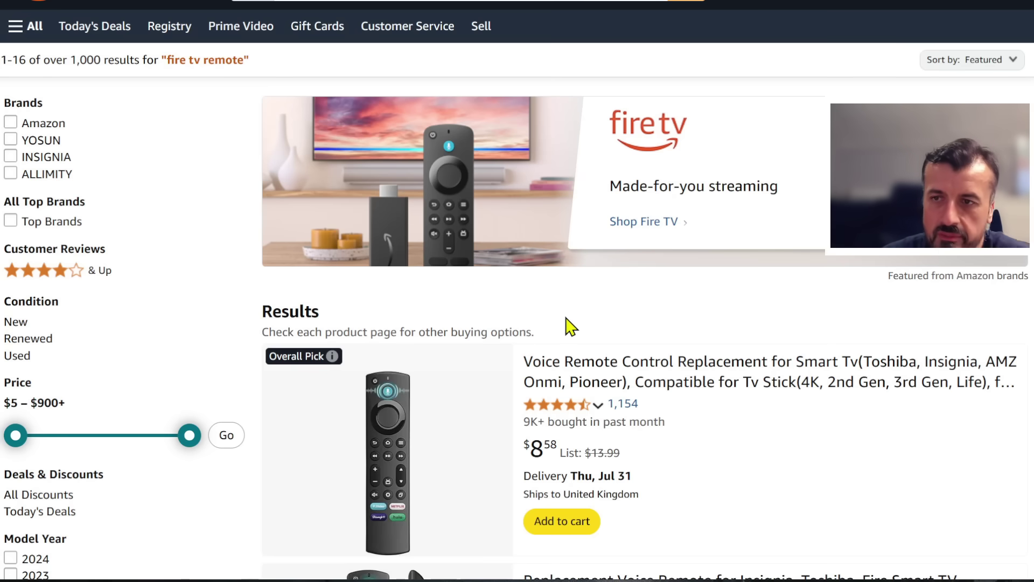
pyautogui.scroll(-6, 570, 326)
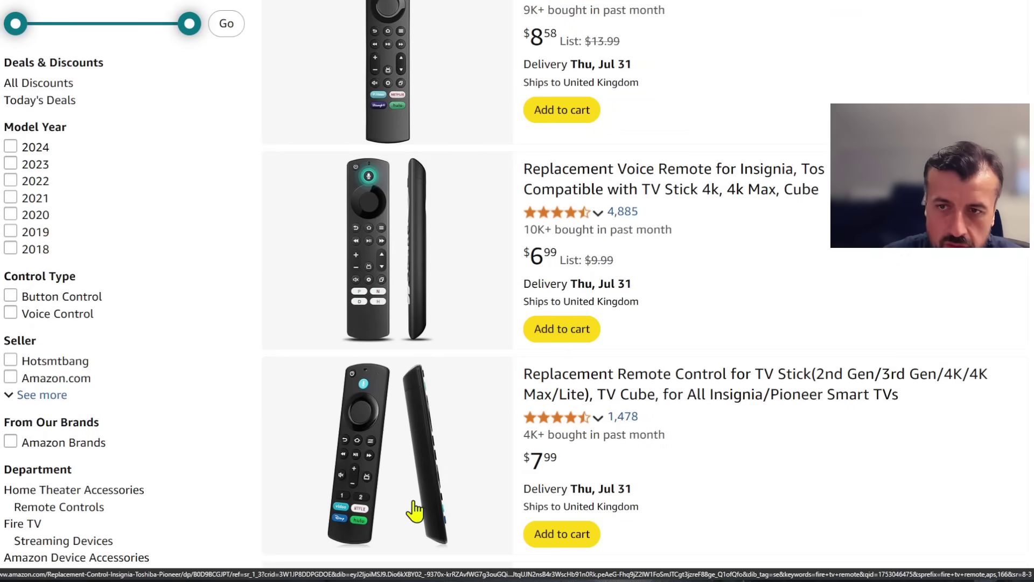
pyautogui.scroll(-3, 579, 446)
pyautogui.scroll(-2, 579, 446)
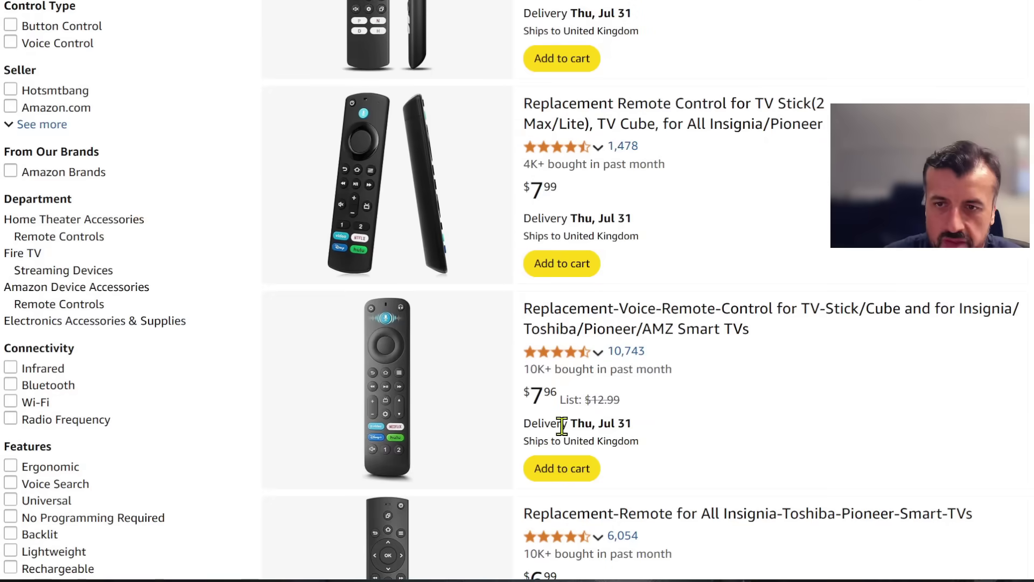
pyautogui.scroll(-3, 530, 427)
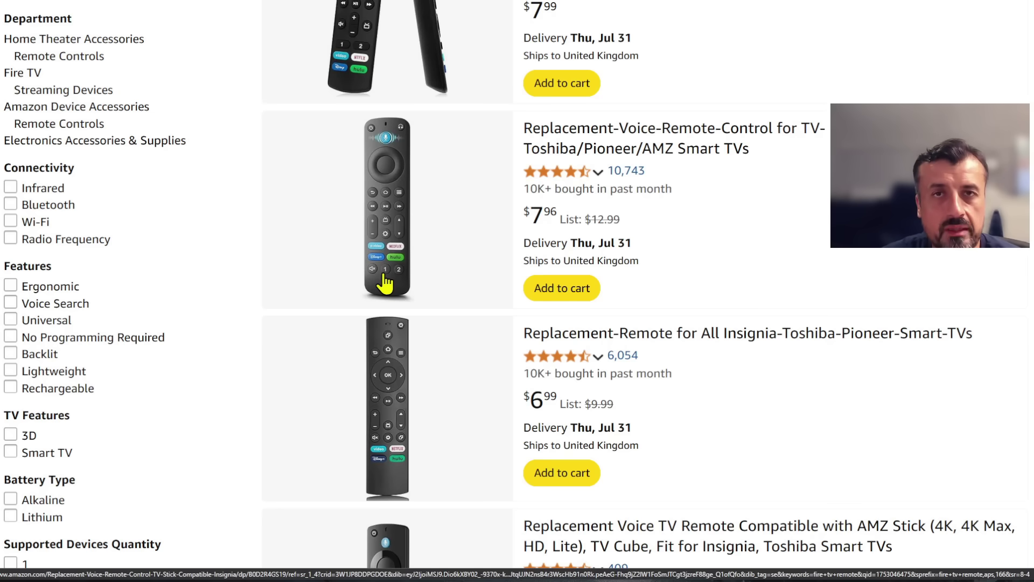
pyautogui.scroll(-3, 386, 283)
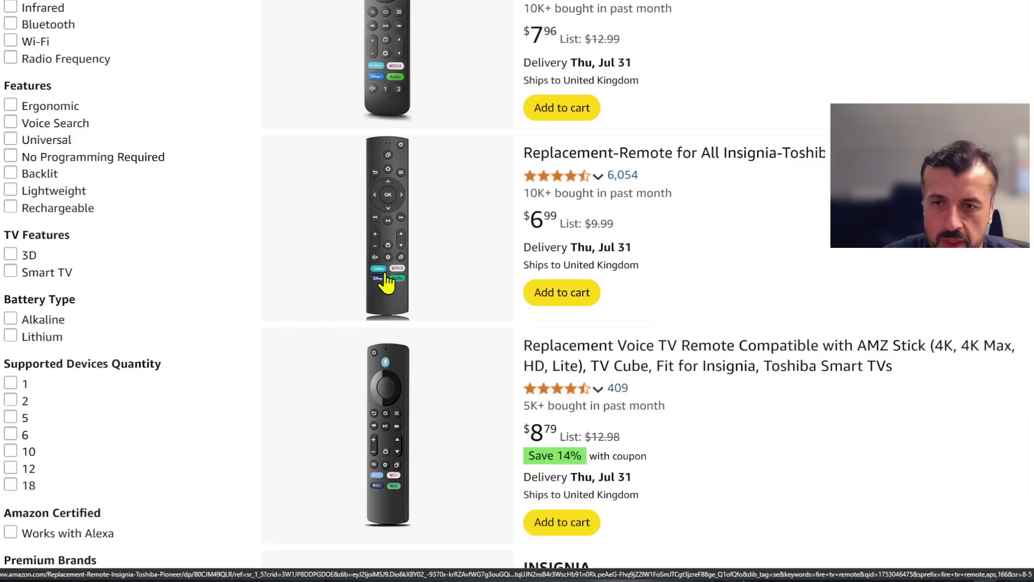
pyautogui.scroll(5, 386, 283)
pyautogui.scroll(2, 466, 336)
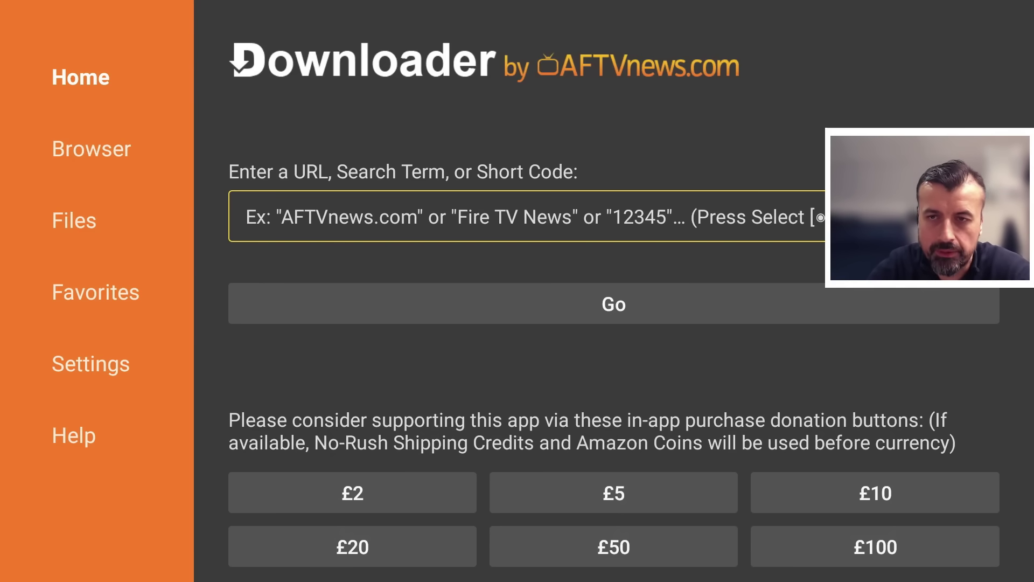
# - Open the URL box's on-screen keyboard and enter the first digits of short code 53402
pyautogui.press('Left')
pyautogui.press('Right')
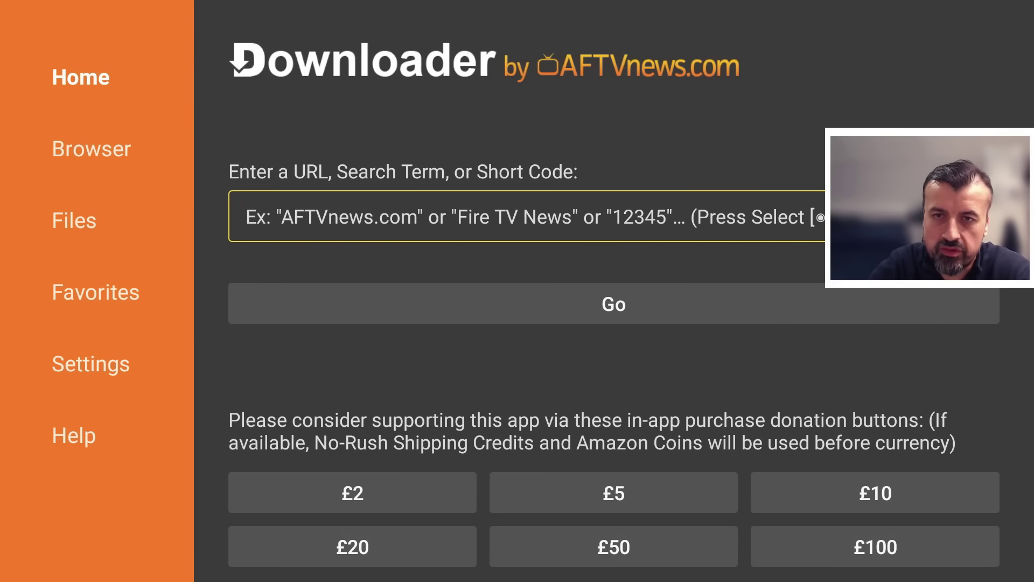
pyautogui.press('Return')
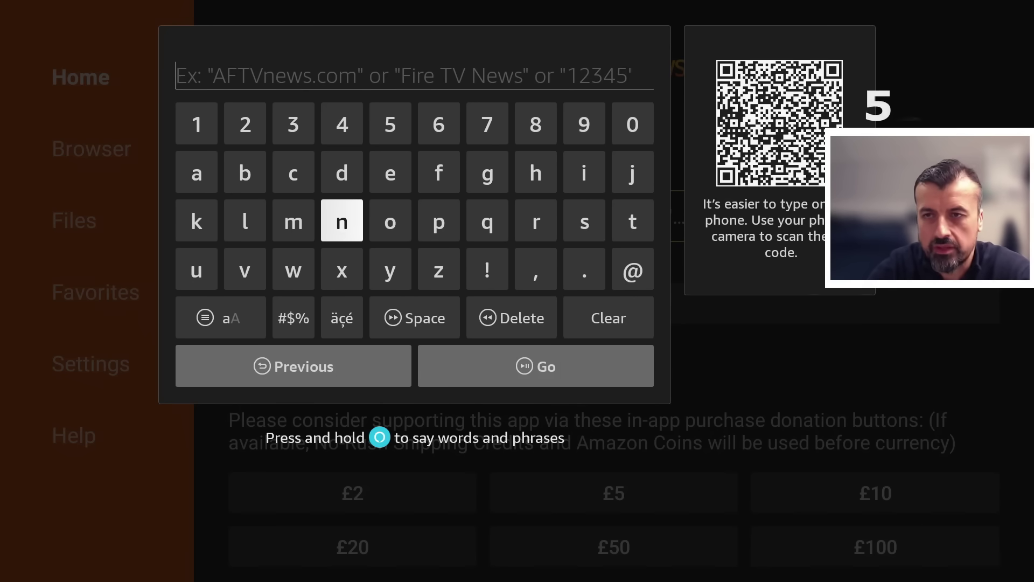
pyautogui.press('Up')
pyautogui.press('Up')
pyautogui.press('Right')
pyautogui.press('Up')
pyautogui.press('Return')
pyautogui.press('Left')
pyautogui.press('Left')
pyautogui.press('Return')
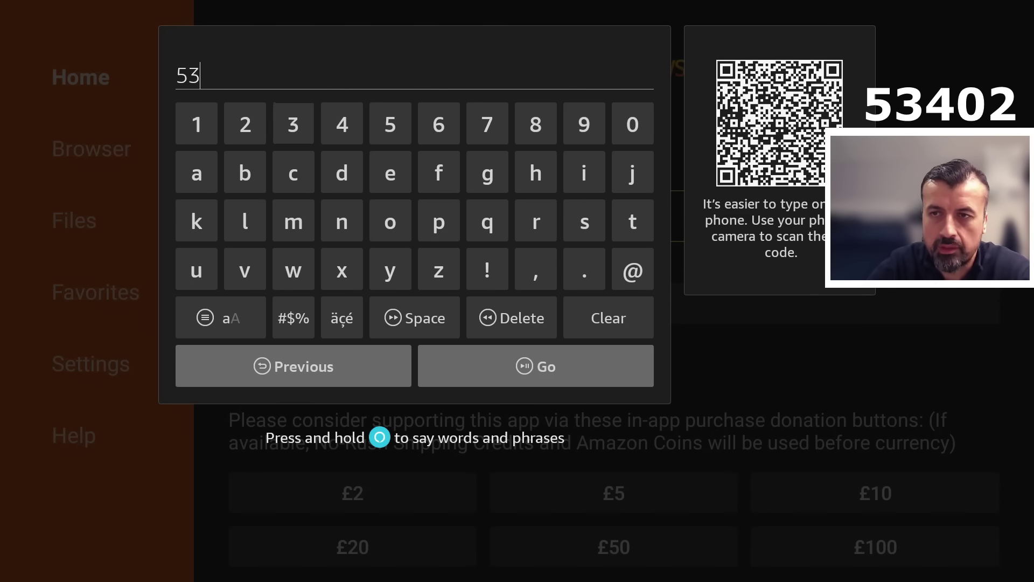
pyautogui.press('Right')
pyautogui.press('Return')
# - Complete the code 53402 with 0 and 2, close the keyboard and load the site
pyautogui.press('Right')
pyautogui.press('Right')
pyautogui.press('Right')
pyautogui.press('Right')
pyautogui.press('Right')
pyautogui.press('Right')
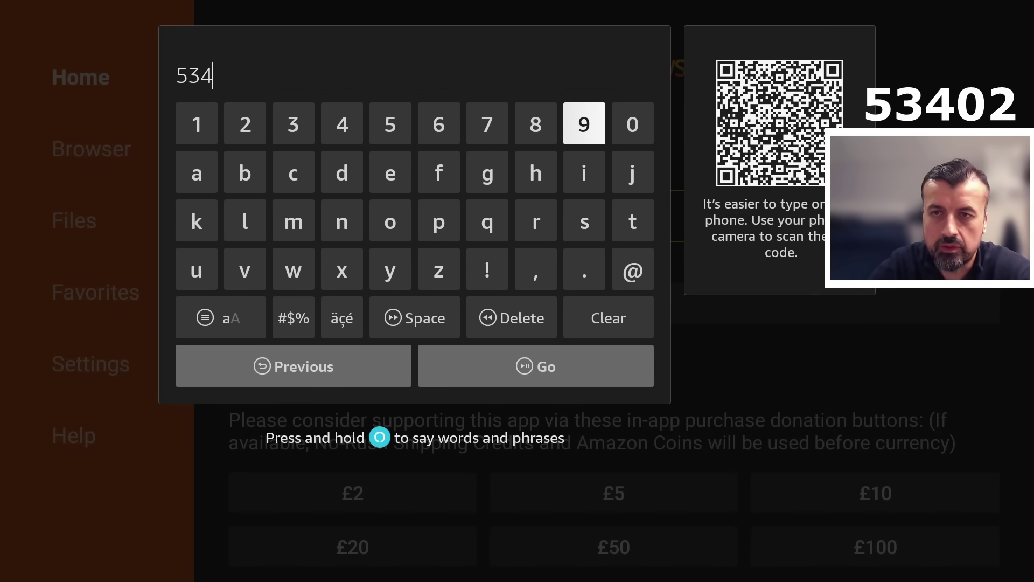
pyautogui.press('Return')
pyautogui.press('Right')
pyautogui.press('Right')
pyautogui.press('Return')
pyautogui.press('Down')
pyautogui.press('Down')
pyautogui.press('Down')
pyautogui.press('Down')
pyautogui.press('Down')
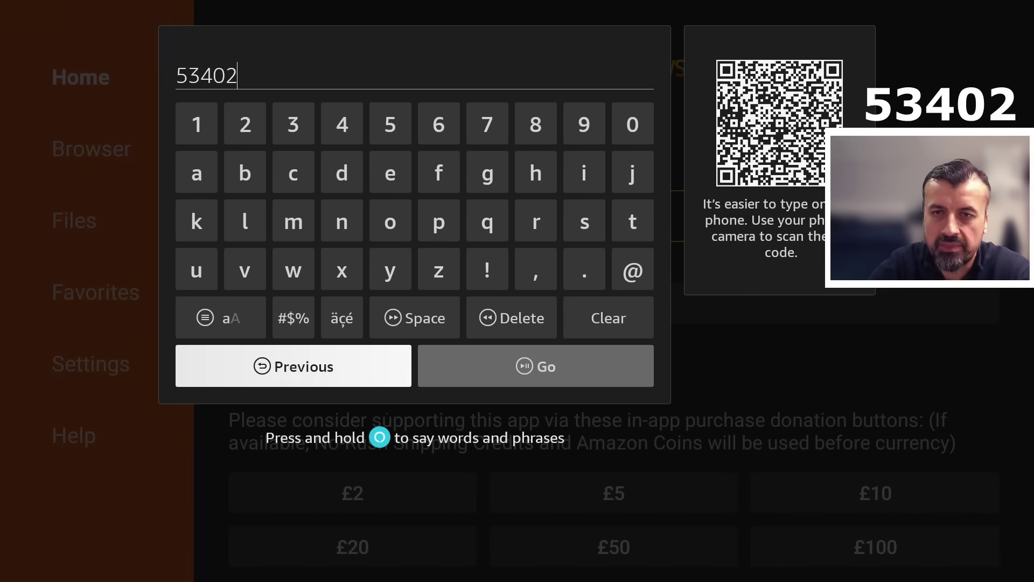
pyautogui.press('Right')
pyautogui.press('Return')
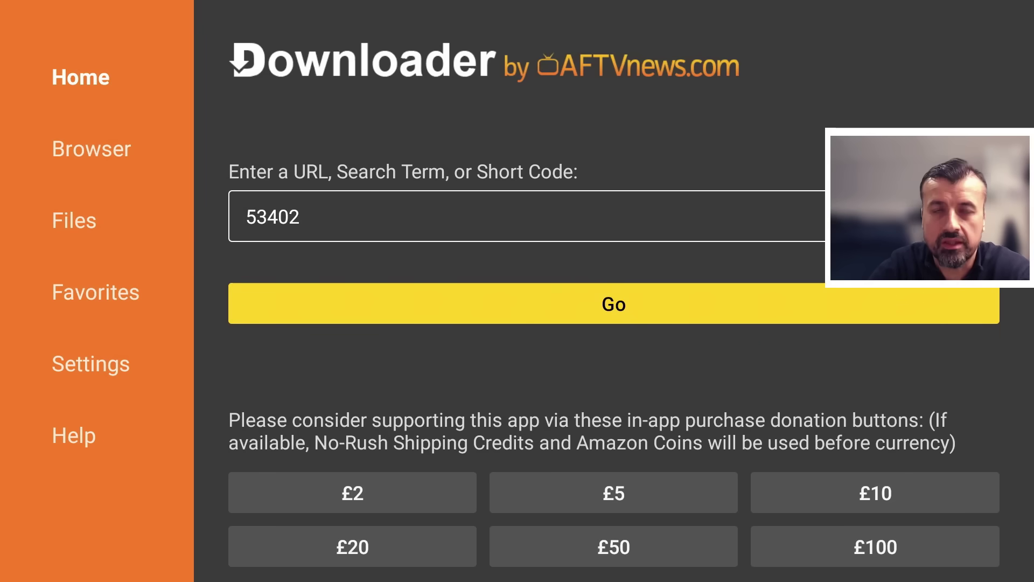
pyautogui.press('Return')
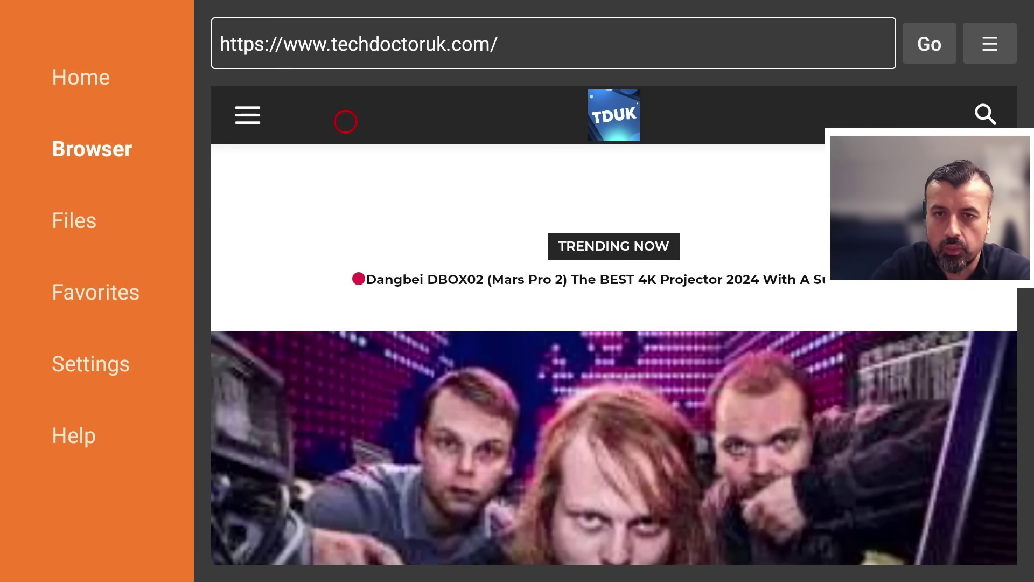
# - Open the techdoctoruk.com site's navigation menu
pyautogui.click(247, 121)
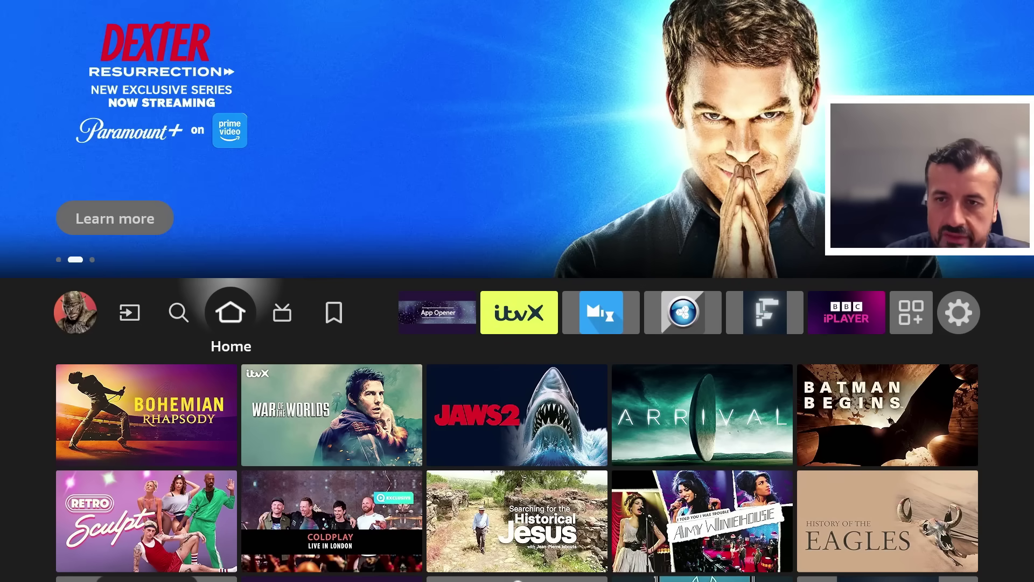
# - Go to the Search page and start spelling 'App' on the on-screen keyboard
pyautogui.press('Right')
pyautogui.press('Left')
pyautogui.press('Left')
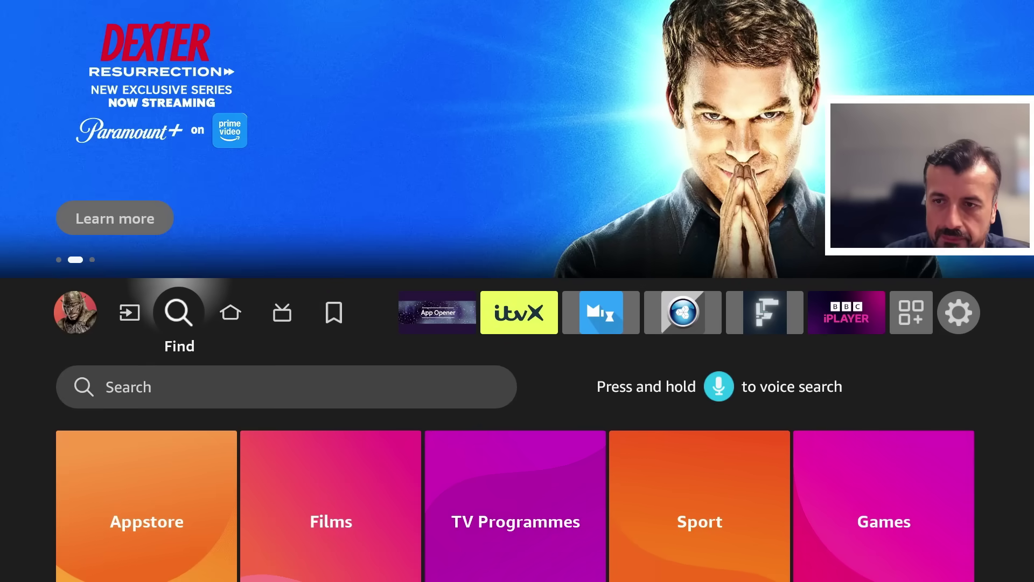
pyautogui.press('Down')
pyautogui.press('Return')
pyautogui.press('Return')
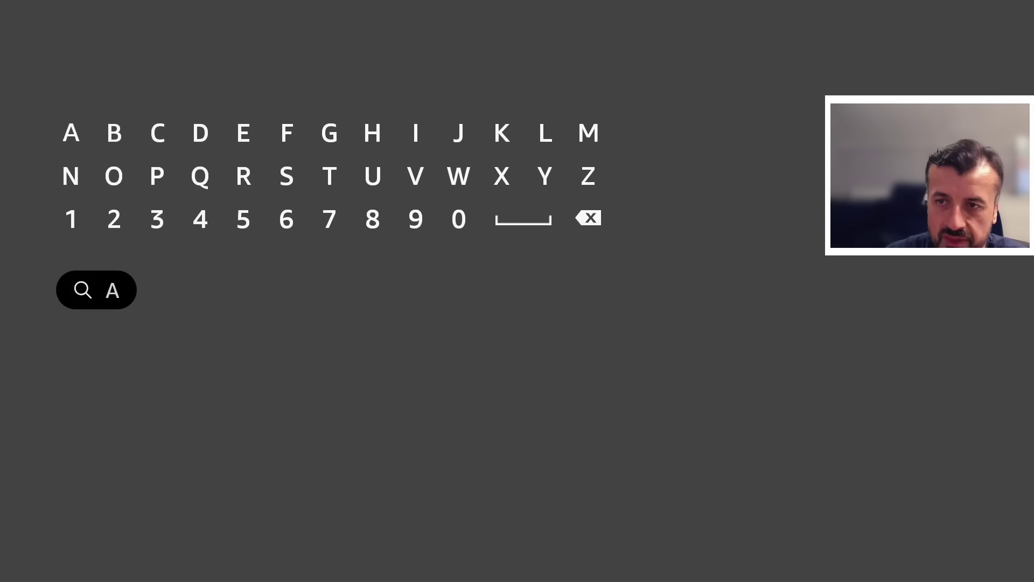
pyautogui.press('Right')
pyautogui.press('Right')
pyautogui.press('Right')
pyautogui.press('Right')
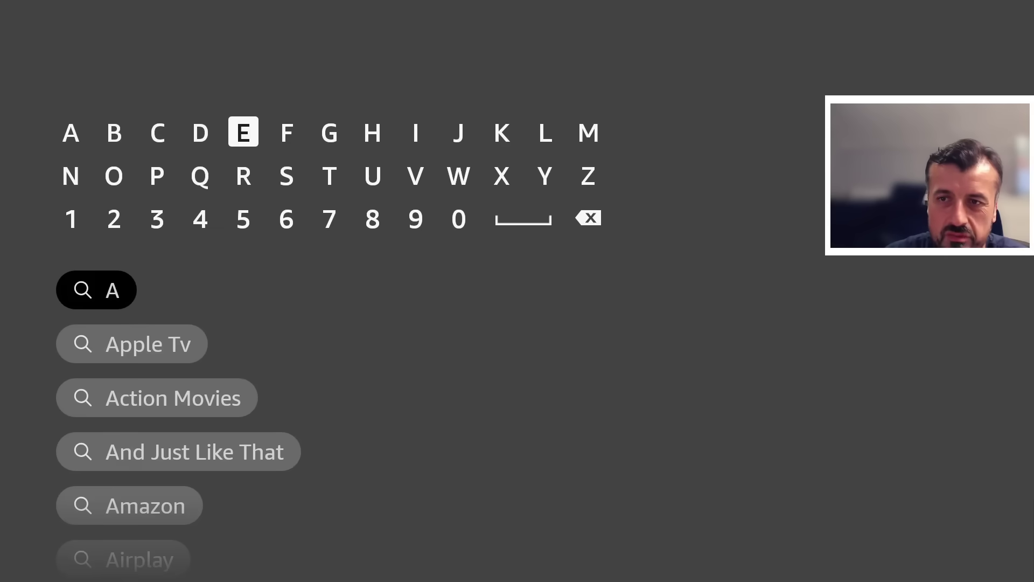
pyautogui.press('Down')
pyautogui.press('Right')
pyautogui.press('Right')
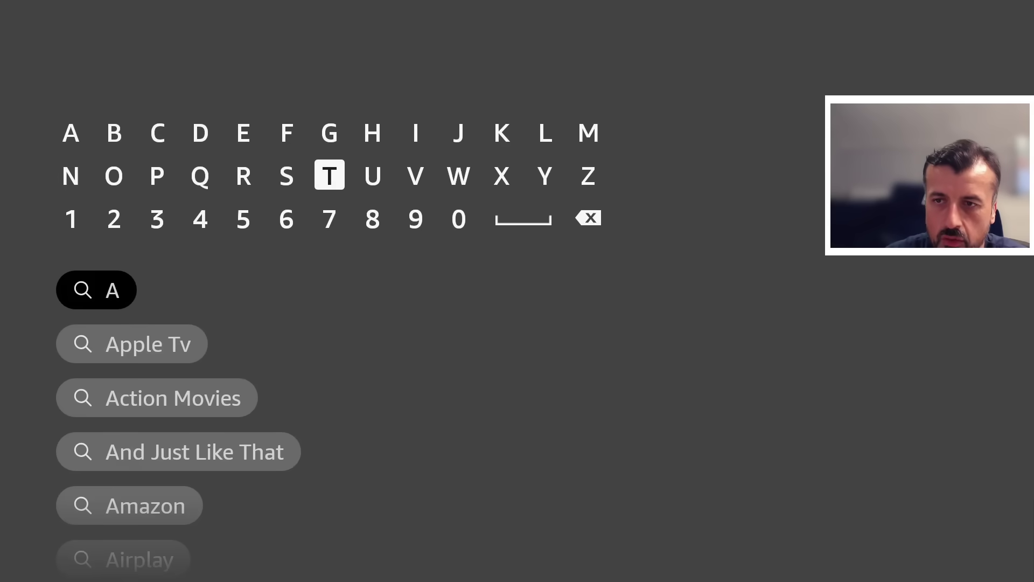
pyautogui.press('Left')
# - Finish 'App', choose the App Opener suggestion and launch the app
pyautogui.press('Left')
pyautogui.press('Left')
pyautogui.press('Left')
pyautogui.press('Return')
pyautogui.press('Return')
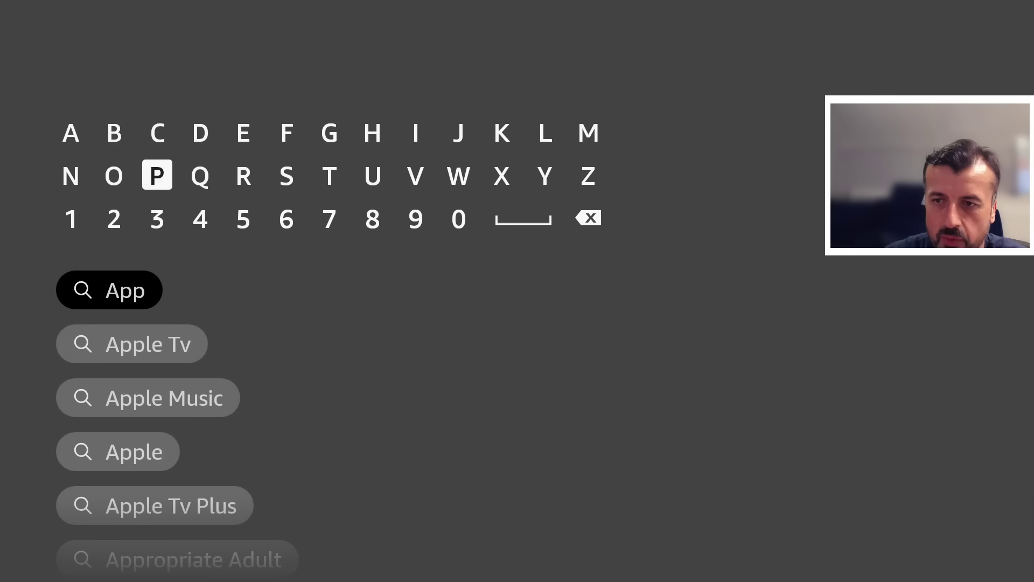
pyautogui.press('Down')
pyautogui.press('Right')
pyautogui.press('Right')
pyautogui.press('Right')
pyautogui.press('Right')
pyautogui.press('Right')
pyautogui.press('Right')
pyautogui.press('Right')
pyautogui.press('Left')
pyautogui.press('Left')
pyautogui.press('Down')
pyautogui.press('Down')
pyautogui.press('Down')
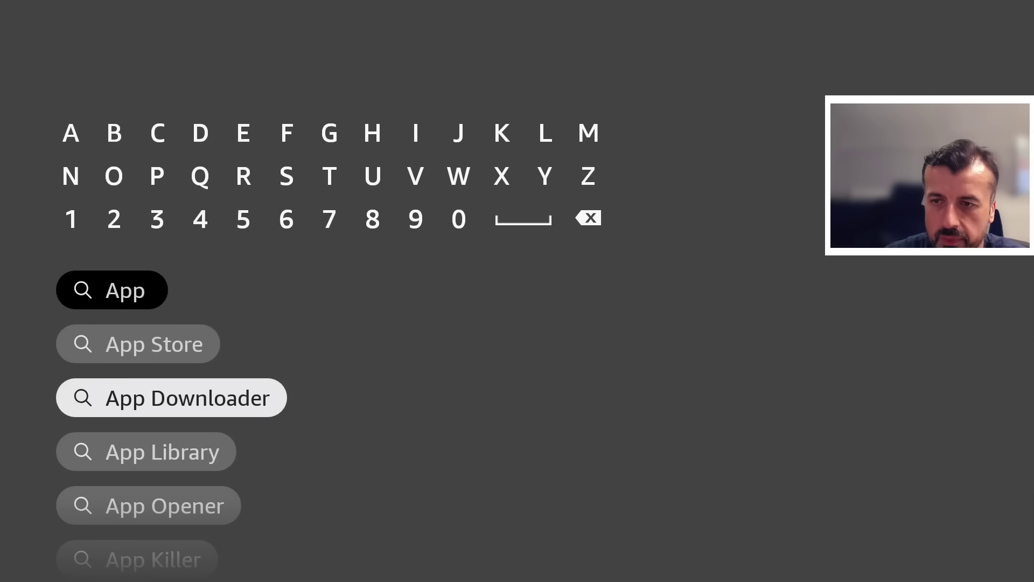
pyautogui.press('Down')
pyautogui.press('Return')
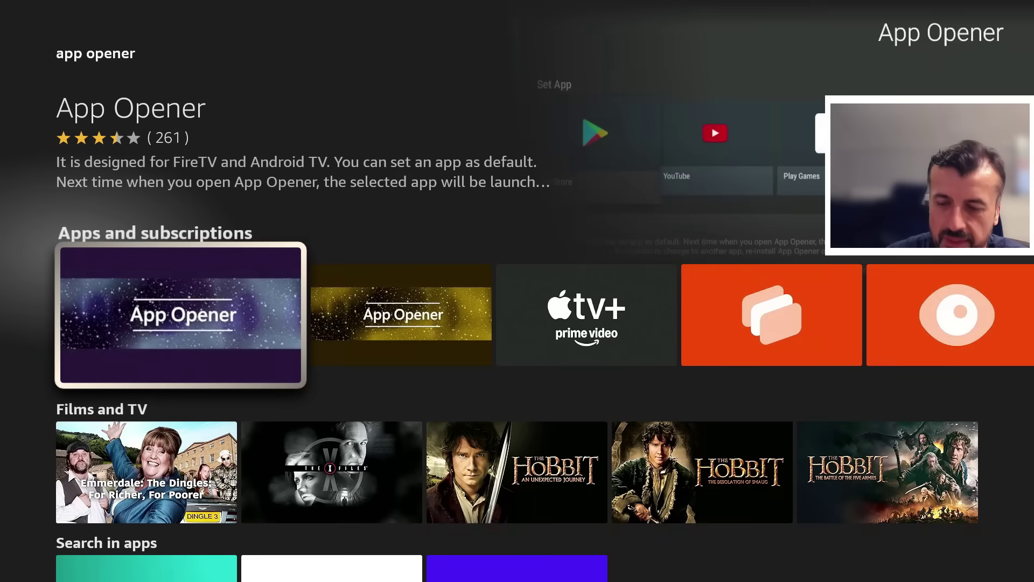
pyautogui.press('Return')
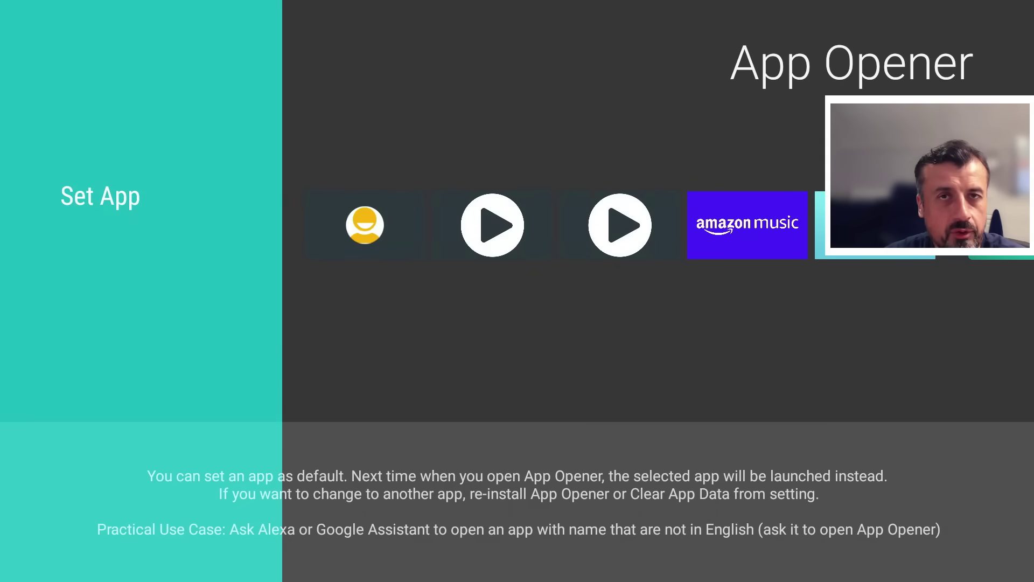
# - Choose Wolf Launcher in App Opener's Set App list, then exit App Opener
pyautogui.press('Right')
pyautogui.press('Right')
pyautogui.press('Right')
pyautogui.press('Right')
pyautogui.press('Right')
pyautogui.press('Right')
pyautogui.press('Right')
pyautogui.press('Right')
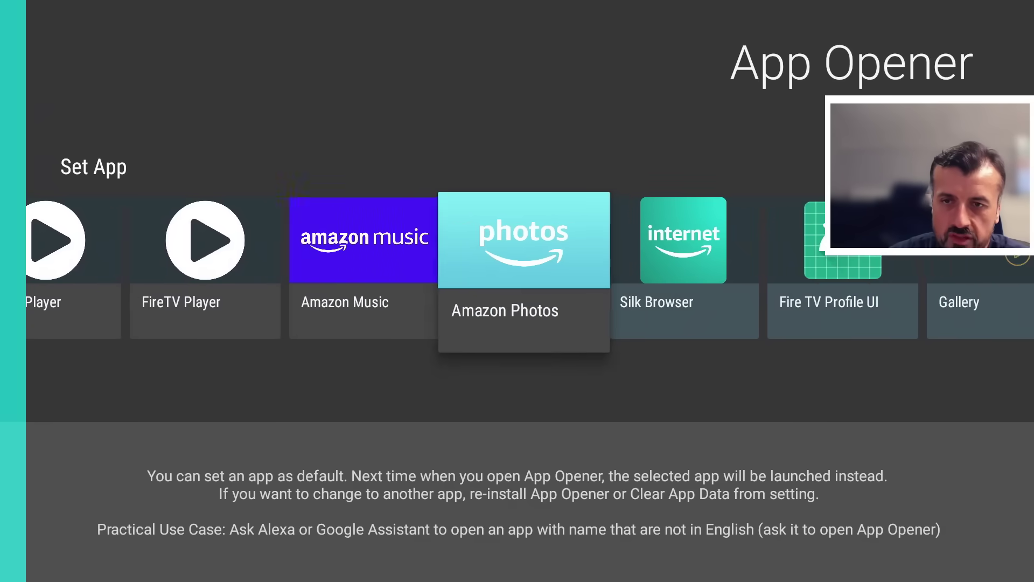
pyautogui.press('Right')
pyautogui.press('Right')
pyautogui.press('Right')
pyautogui.press('Right')
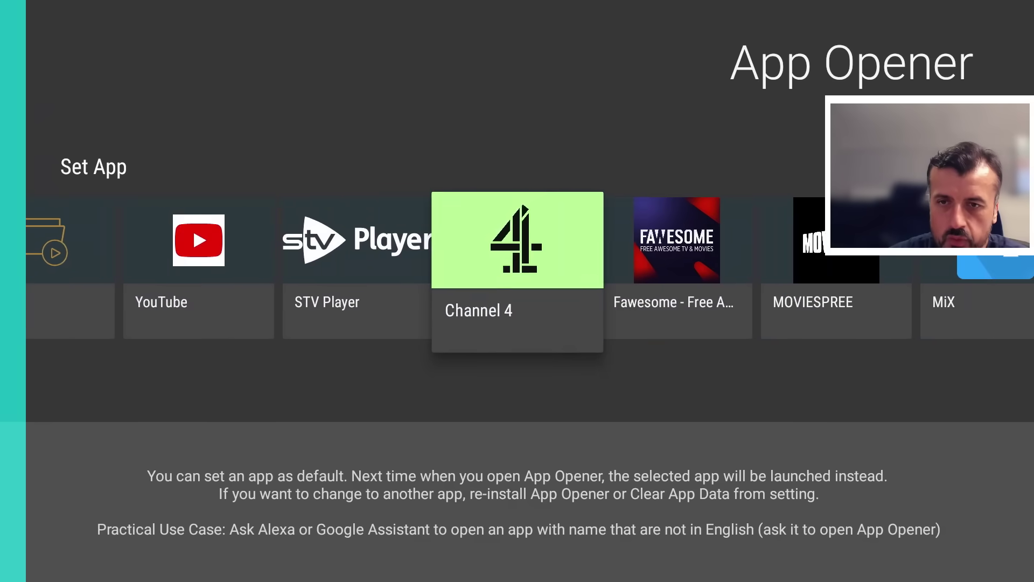
pyautogui.press('Right')
pyautogui.press('Right')
pyautogui.press('Right')
pyautogui.press('Right')
pyautogui.press('Right')
pyautogui.press('Right')
pyautogui.press('Right')
pyautogui.press('Right')
pyautogui.press('Right')
pyautogui.press('Right')
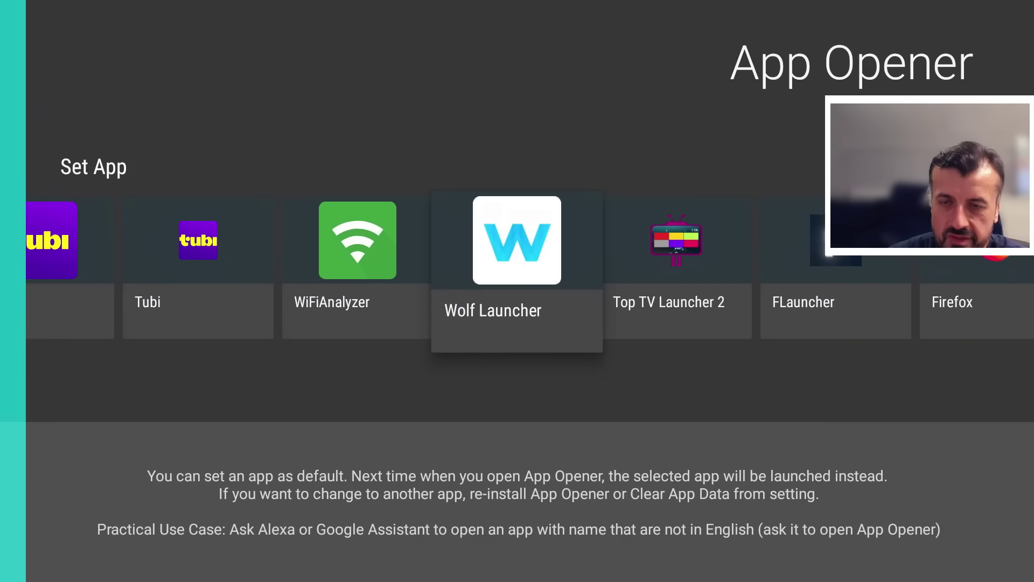
pyautogui.press('Return')
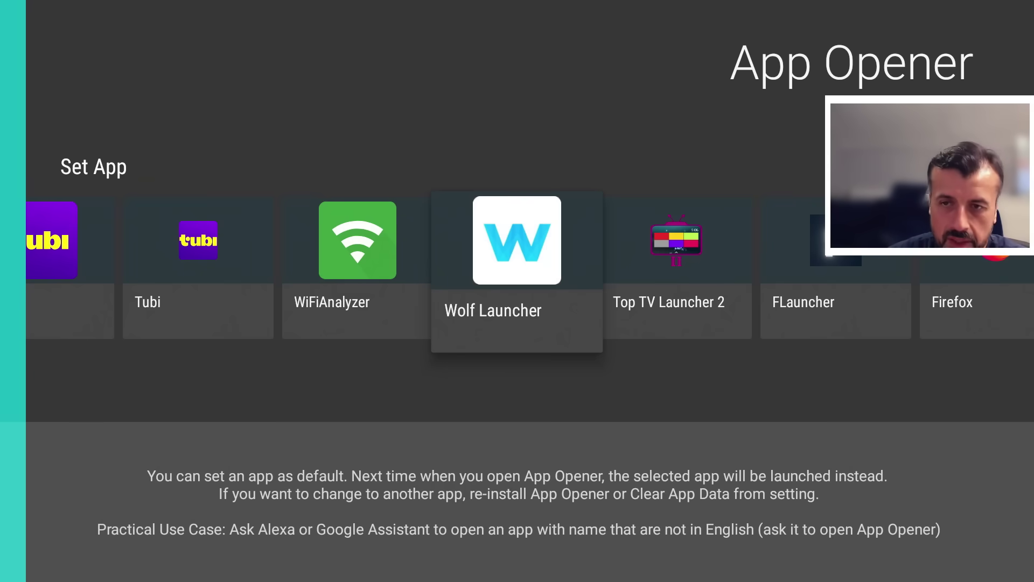
pyautogui.press('Escape')
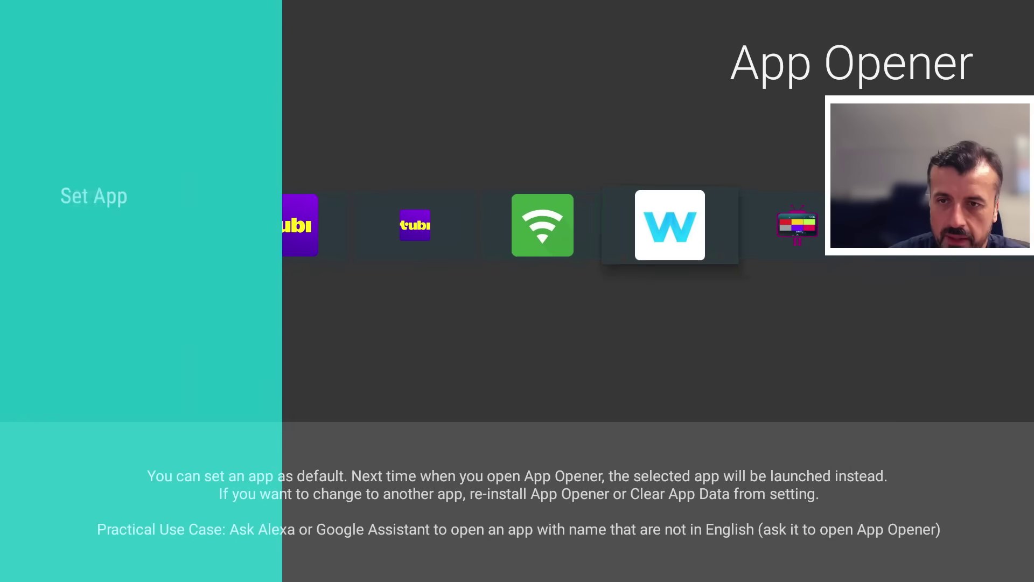
pyautogui.press('Escape')
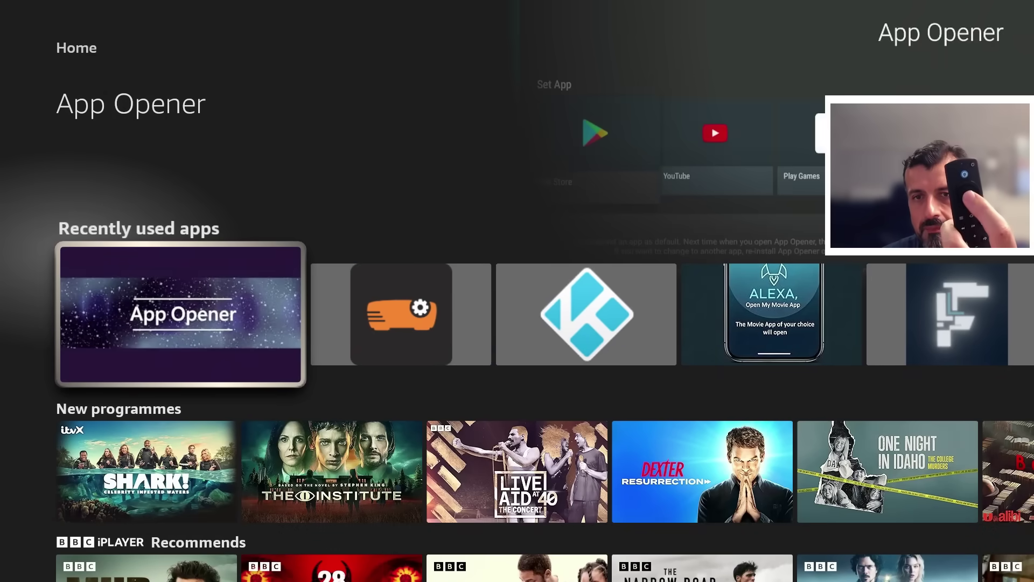
# - Launch App Opener twice from Recently used apps to confirm the custom launcher opens
pyautogui.press('Return')
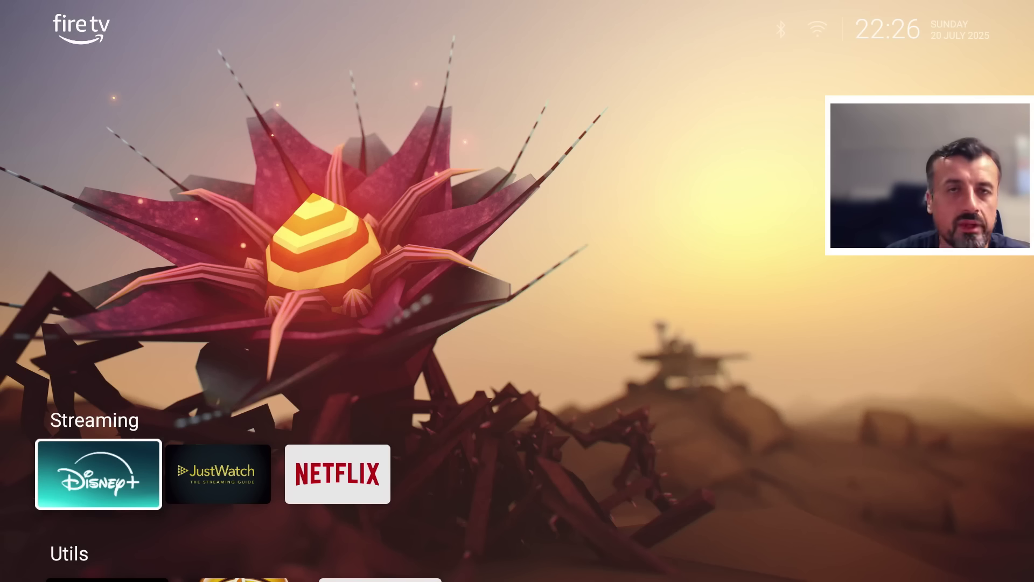
pyautogui.press('Down')
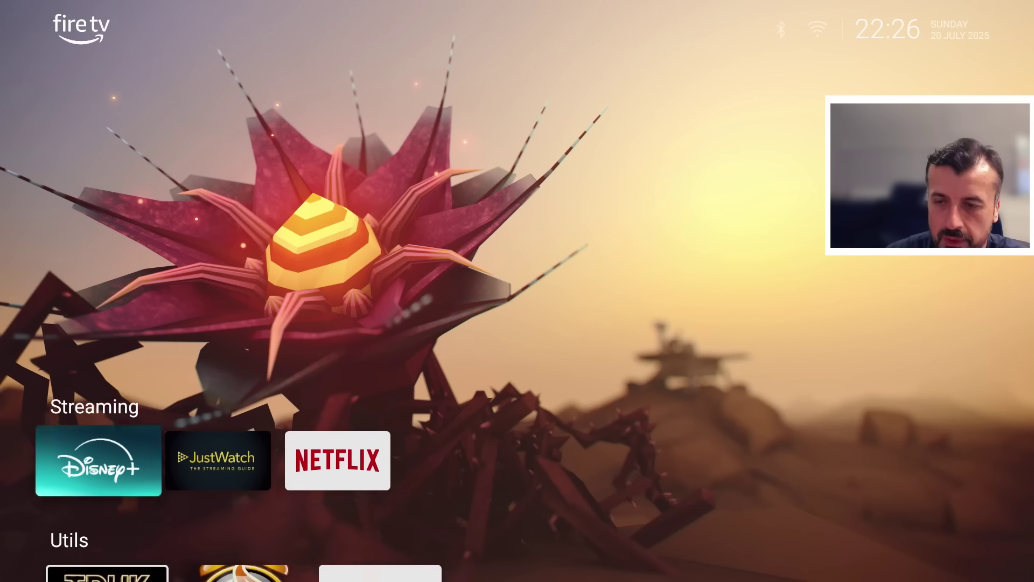
pyautogui.press('Home')
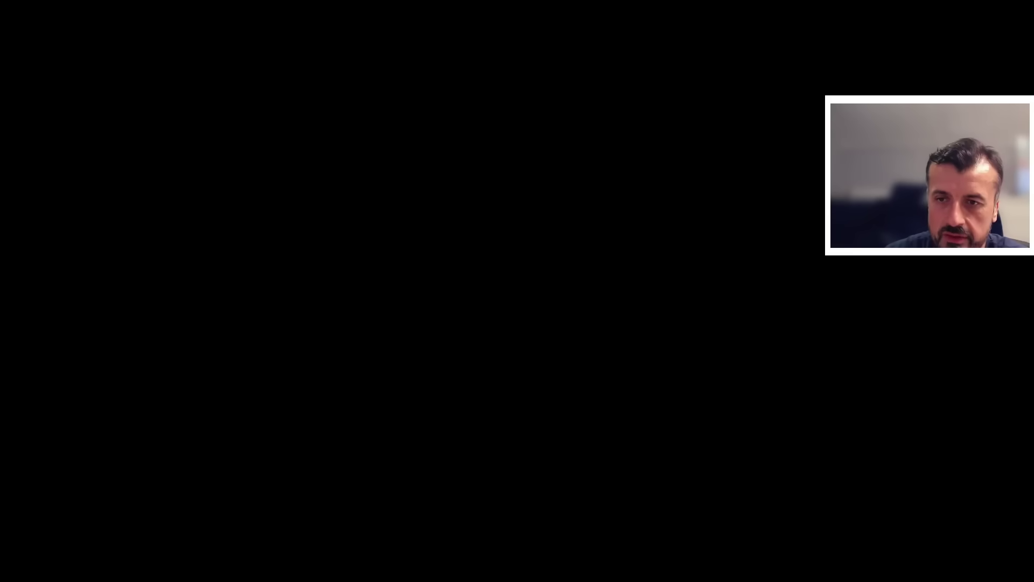
pyautogui.press('Down')
pyautogui.press('Right')
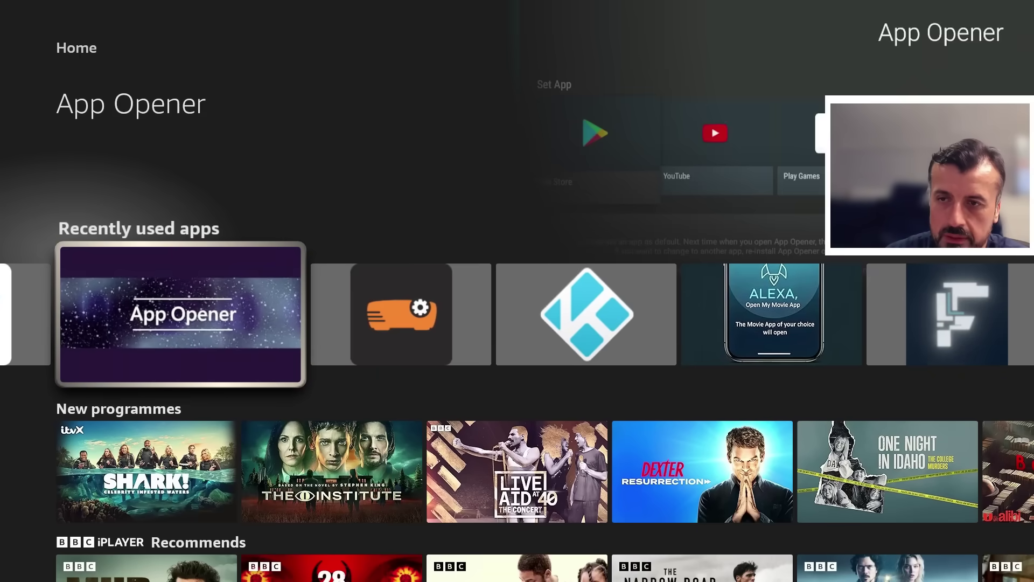
pyautogui.press('Return')
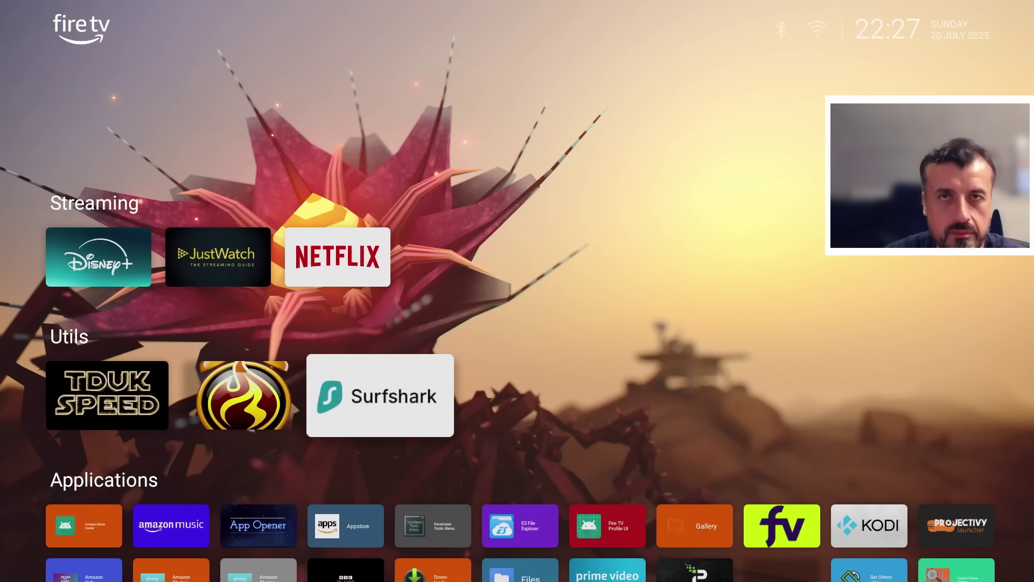
pyautogui.press('Home')
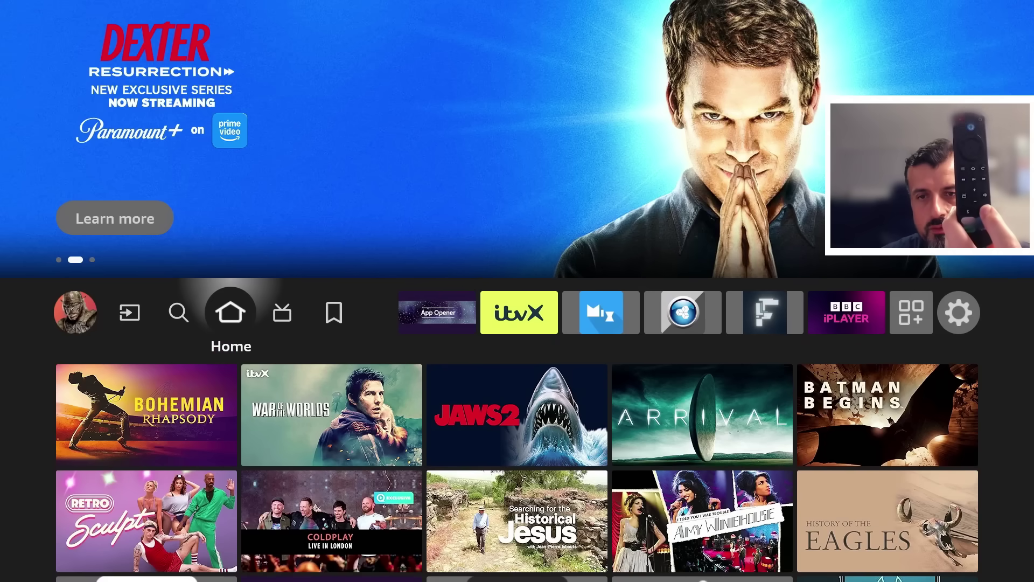
# - From the app button's shortcut panel, choose Your Apps to show the Choose an app list
pyautogui.press('Menu')
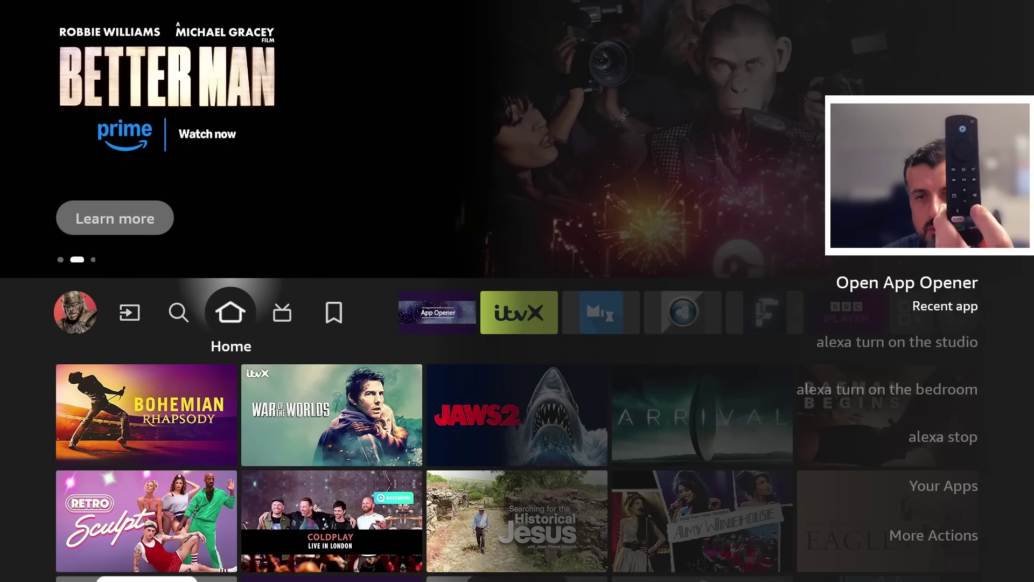
pyautogui.press('Down')
pyautogui.press('Down')
pyautogui.press('Down')
pyautogui.press('Down')
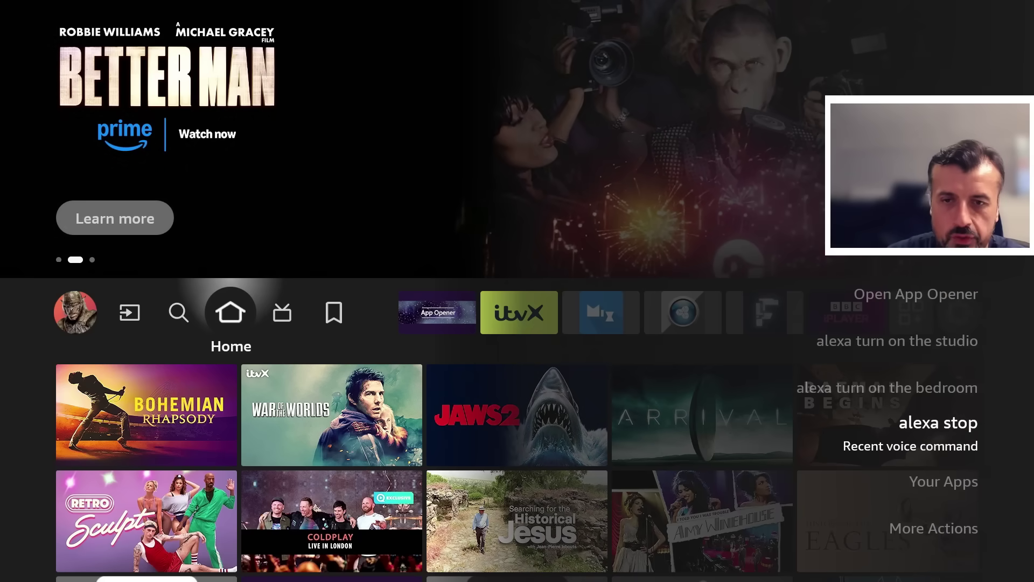
pyautogui.press('Return')
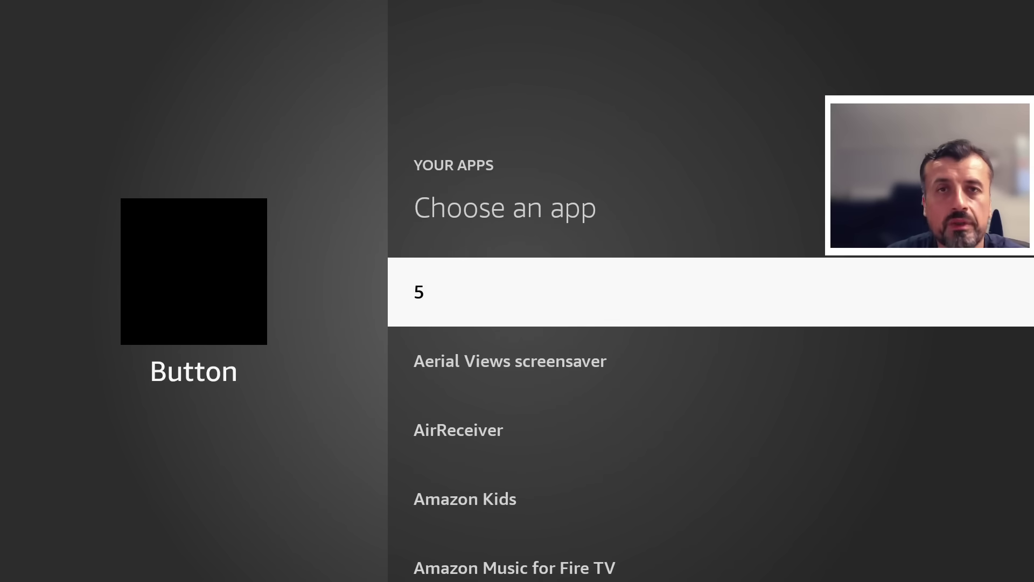
# - Assign App Opener, not App Opener 2, to the remote's Button 1 shortcut
pyautogui.press('Down')
pyautogui.press('Down')
pyautogui.press('Down')
pyautogui.press('Down')
pyautogui.press('Down')
pyautogui.press('Down')
pyautogui.press('Down')
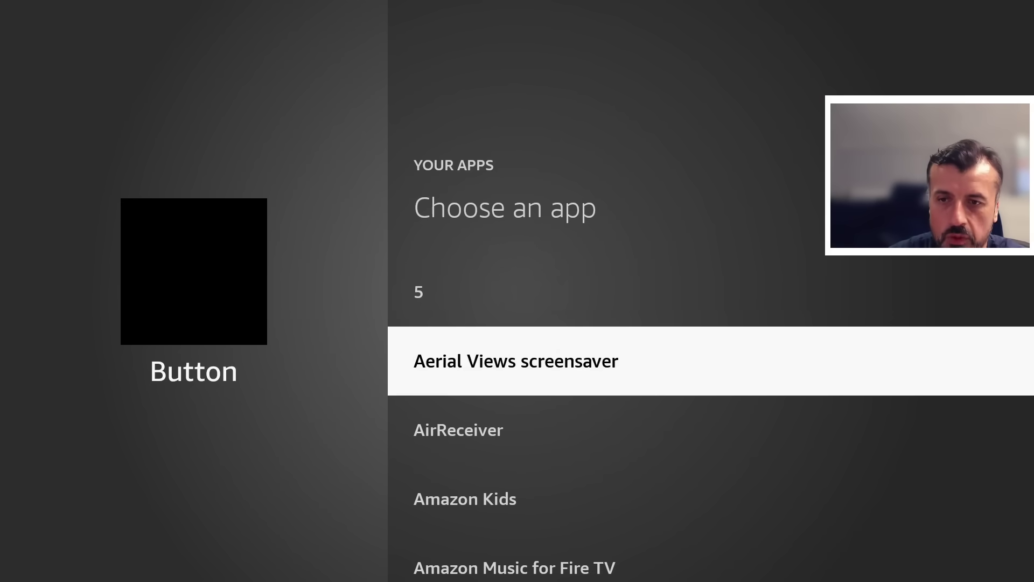
pyautogui.press('Down')
pyautogui.press('Down')
pyautogui.press('Down')
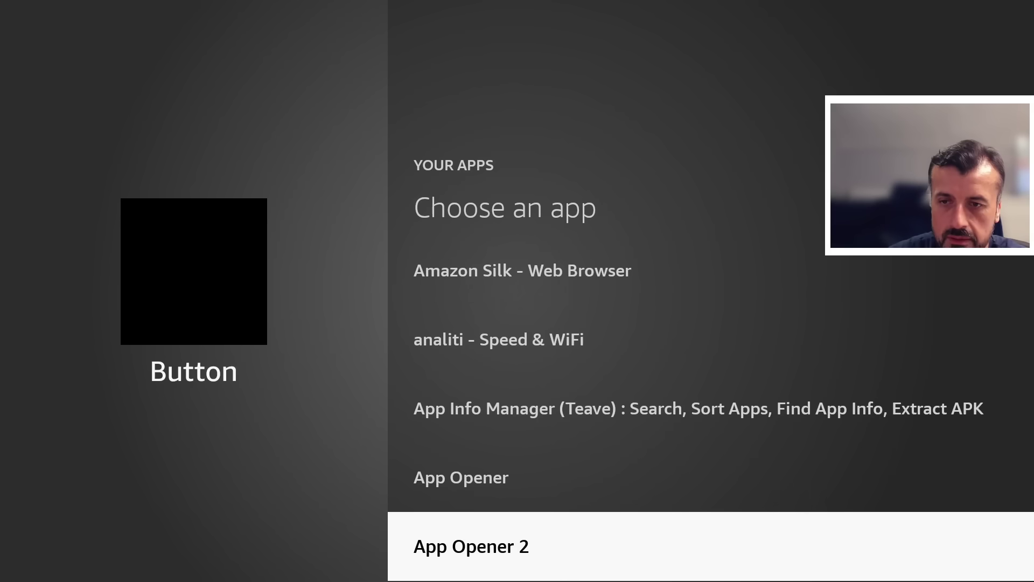
pyautogui.press('Up')
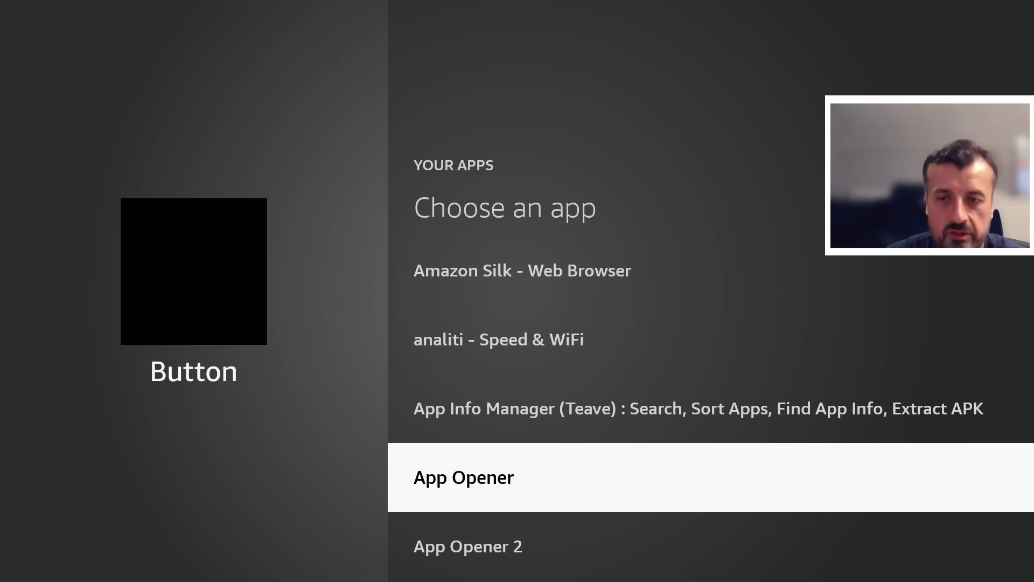
pyautogui.press('Down')
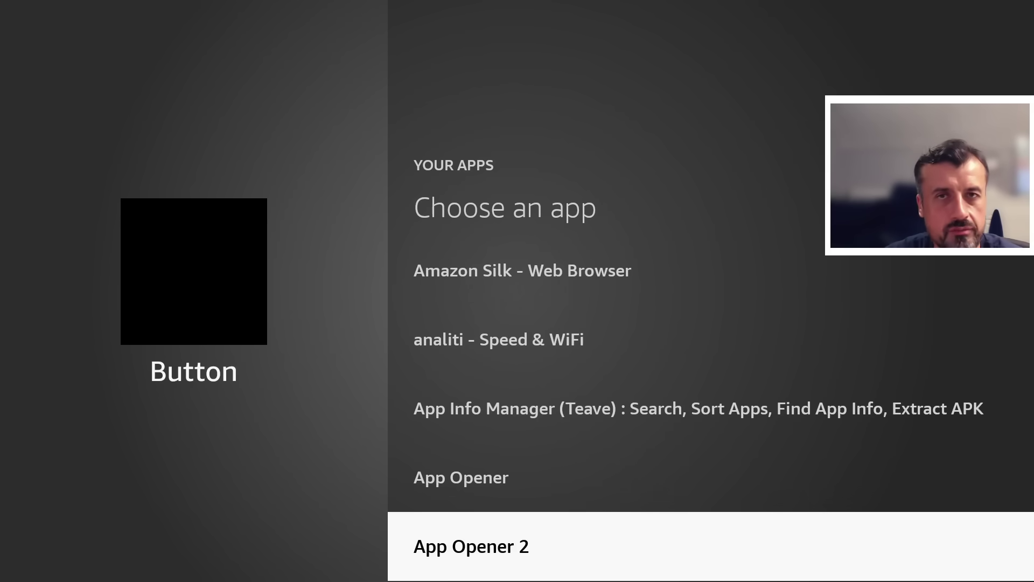
pyautogui.press('Up')
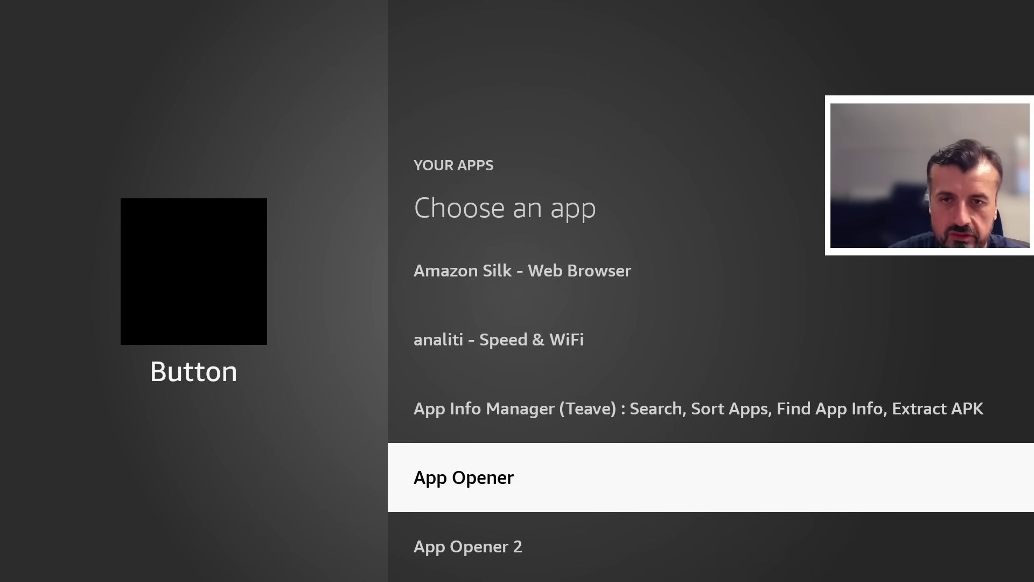
pyautogui.press('Return')
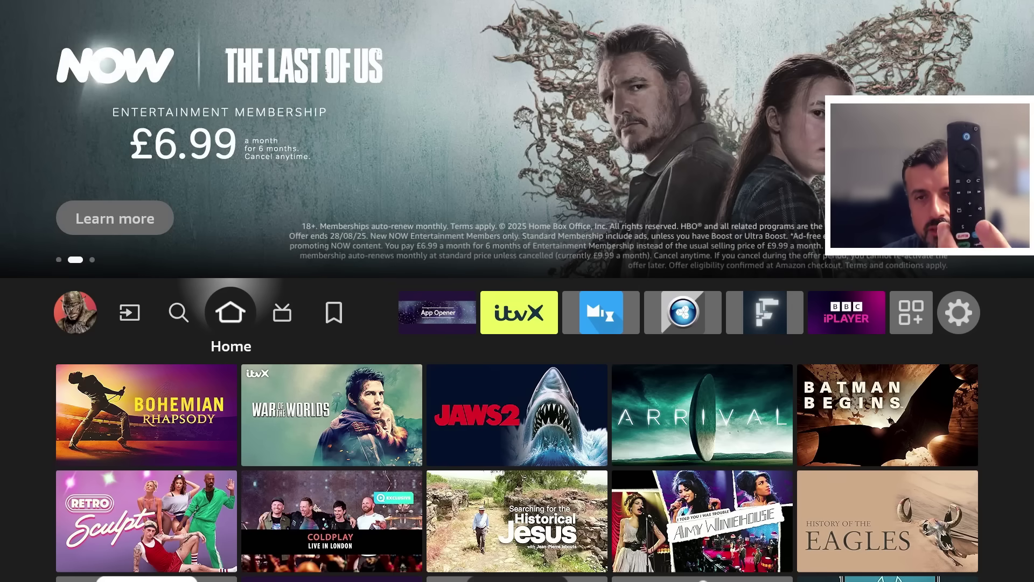
# - Bring up the custom launcher and move down into its two Applications rows
pyautogui.press('Home')
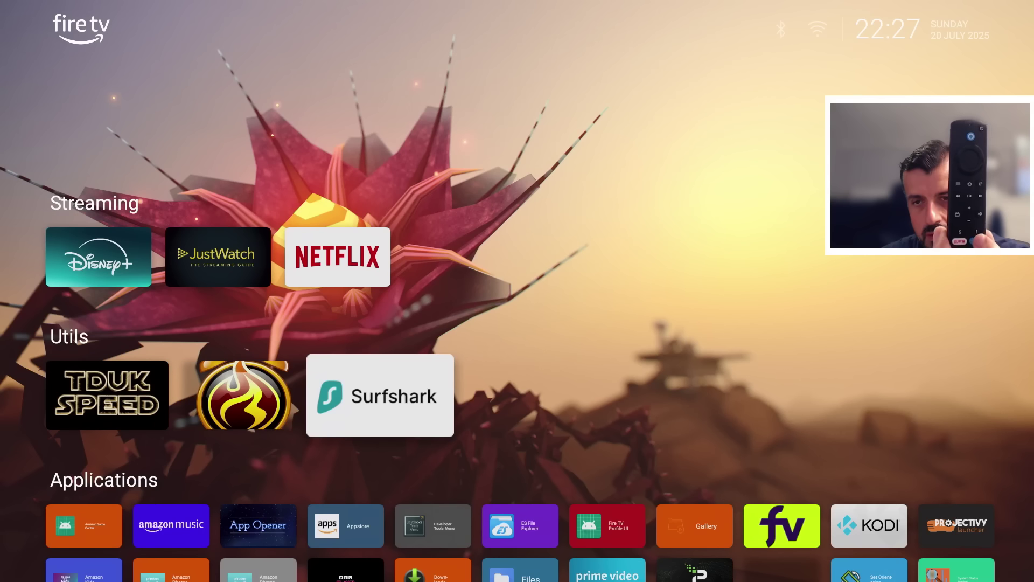
pyautogui.press('Down')
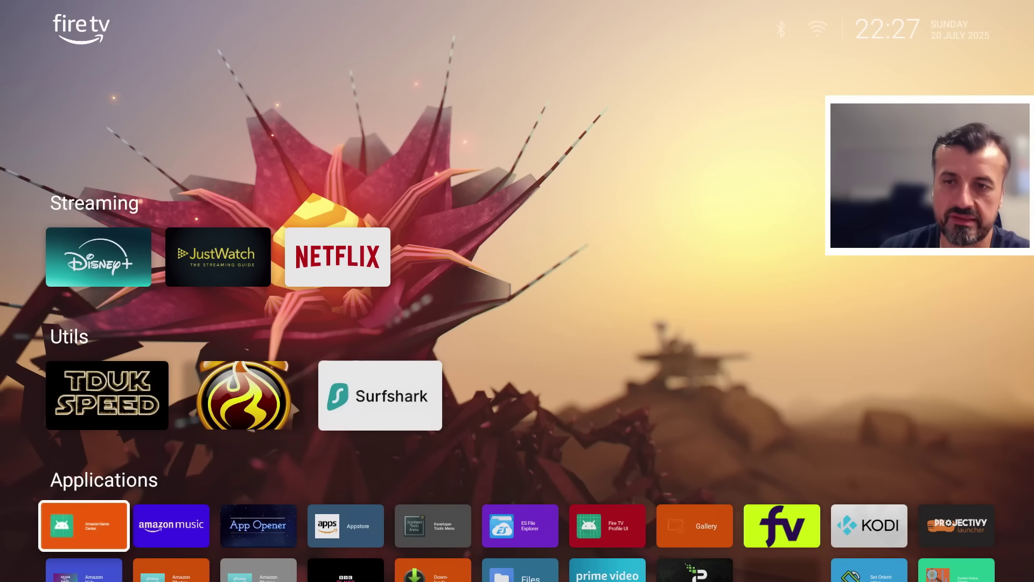
pyautogui.press('Down')
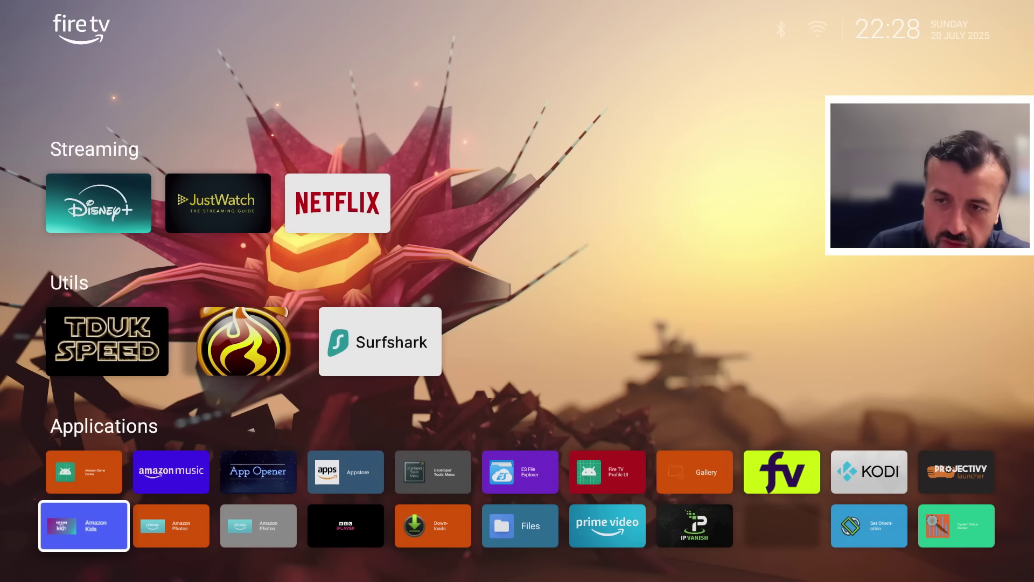
pyautogui.press('Right')
pyautogui.press('Right')
pyautogui.press('Right')
pyautogui.press('Right')
pyautogui.press('Right')
pyautogui.press('Right')
pyautogui.press('Right')
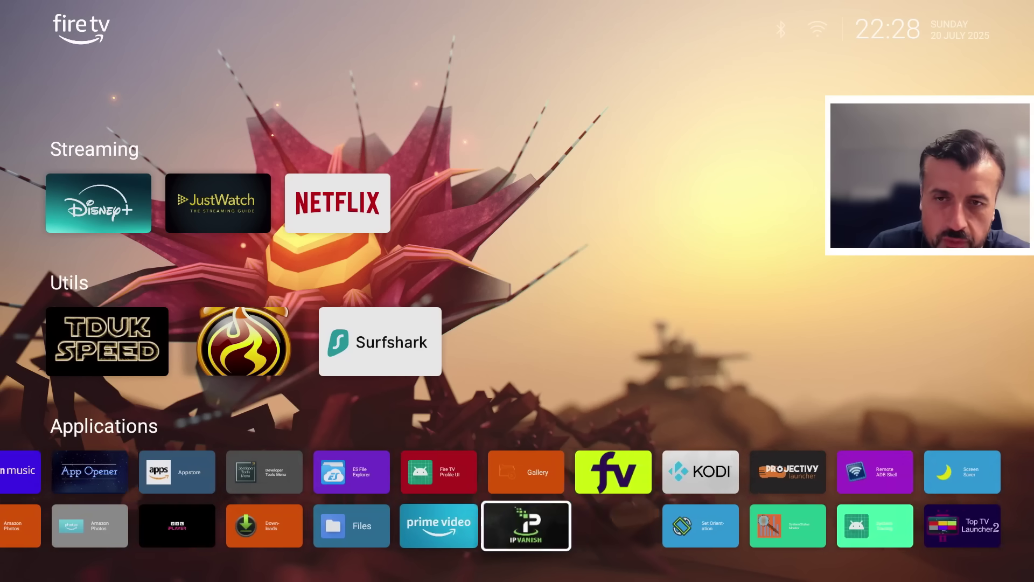
pyautogui.press('Right')
pyautogui.press('Right')
pyautogui.press('Right')
pyautogui.press('Right')
pyautogui.press('Right')
pyautogui.press('Right')
pyautogui.press('Right')
pyautogui.press('Right')
pyautogui.press('Right')
pyautogui.press('Right')
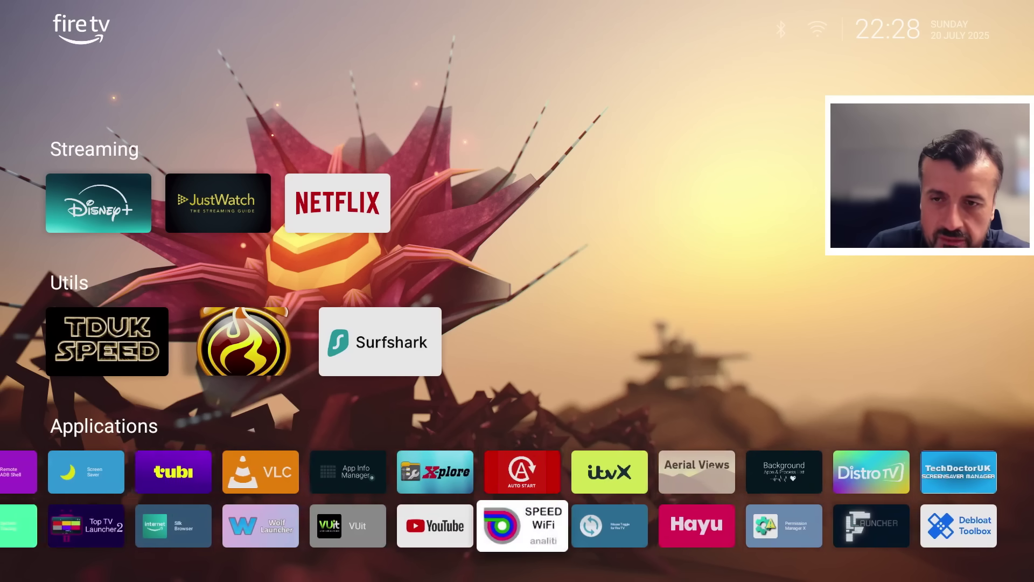
pyautogui.press('Right')
pyautogui.press('Right')
pyautogui.press('Right')
pyautogui.press('Right')
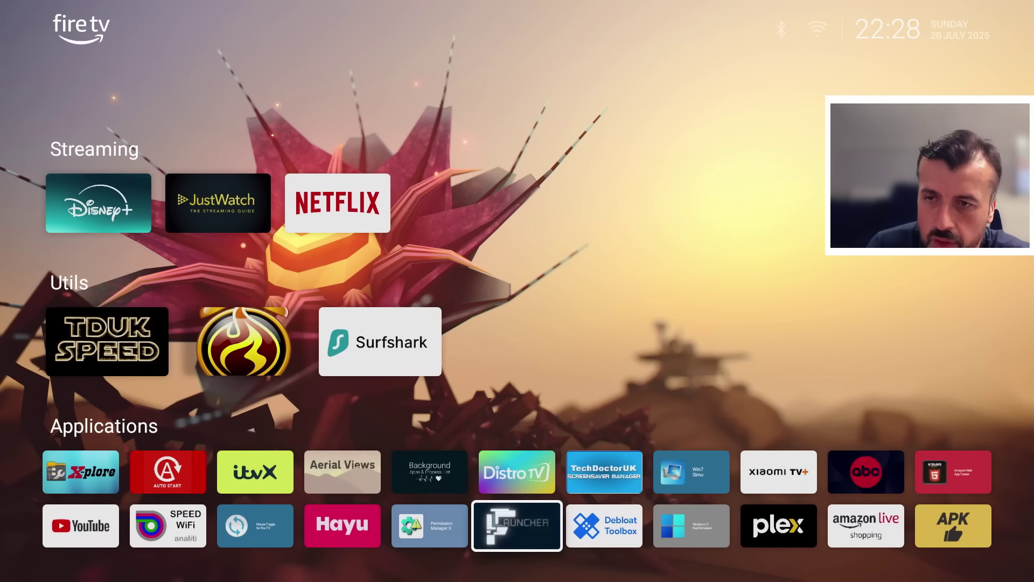
pyautogui.press('Left')
pyautogui.press('Left')
pyautogui.press('Left')
pyautogui.press('Left')
pyautogui.press('Left')
pyautogui.press('Up')
pyautogui.press('Left')
pyautogui.press('Left')
pyautogui.press('Left')
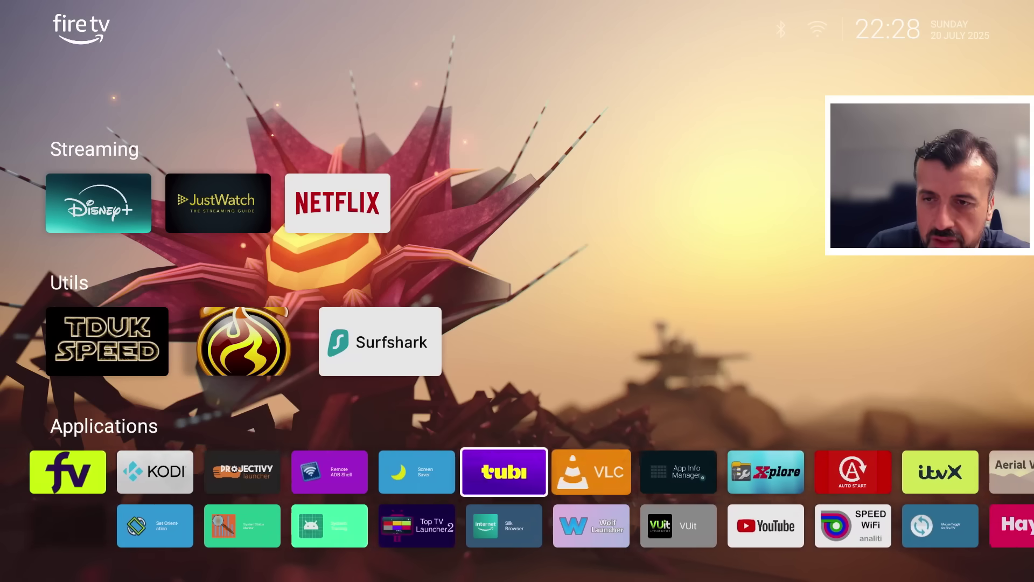
pyautogui.press('Right')
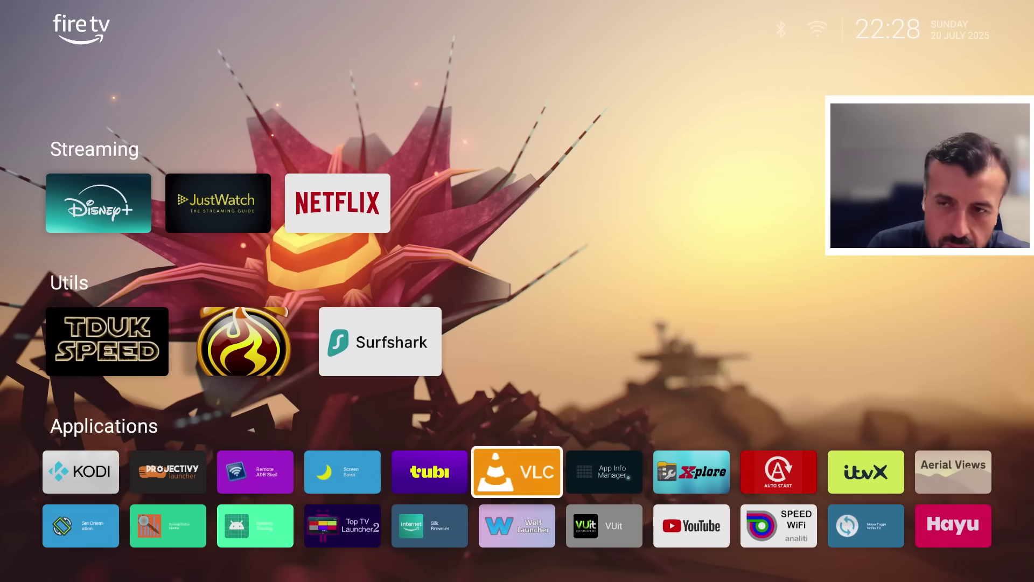
pyautogui.press('Return')
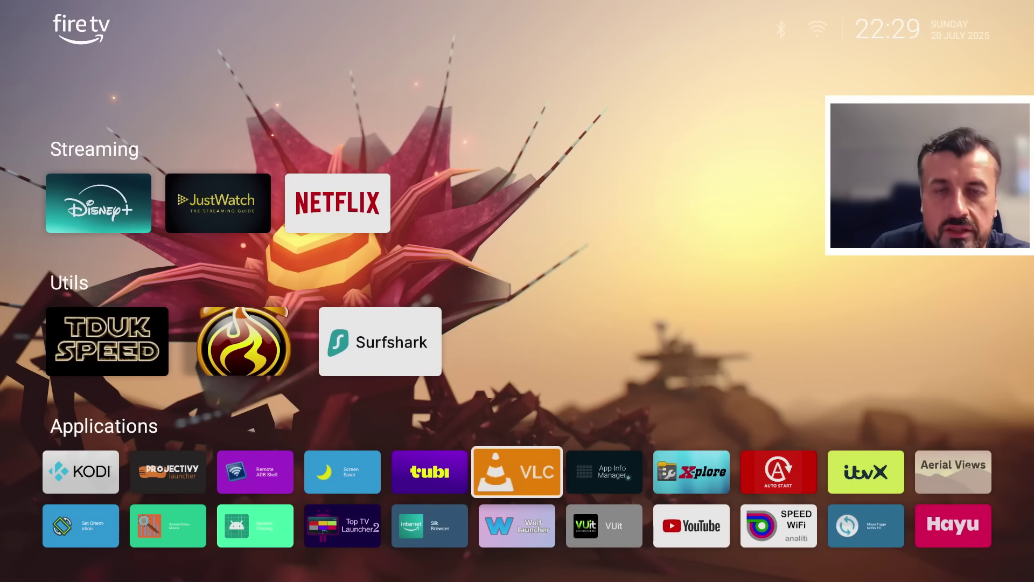
pyautogui.press('Down')
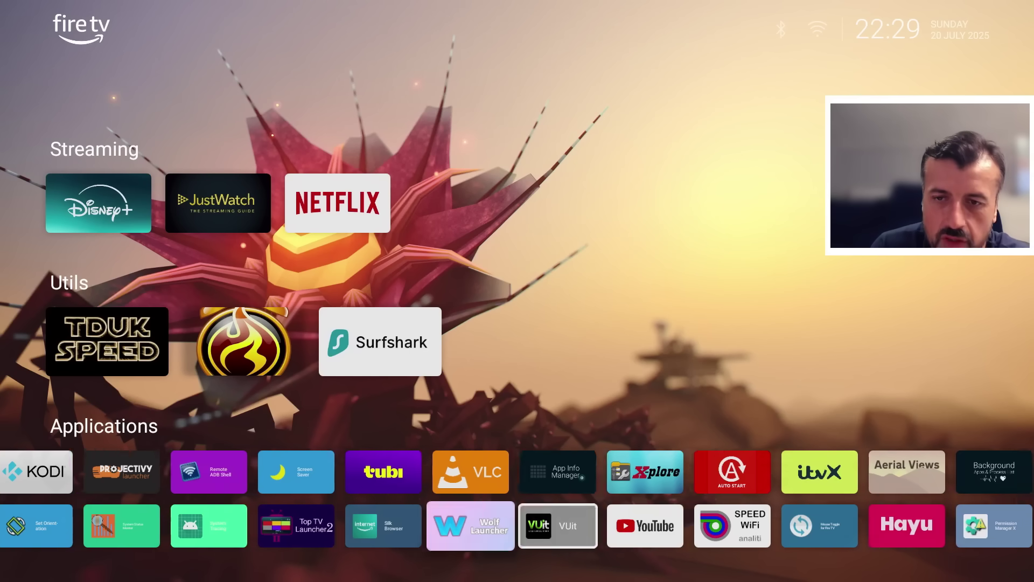